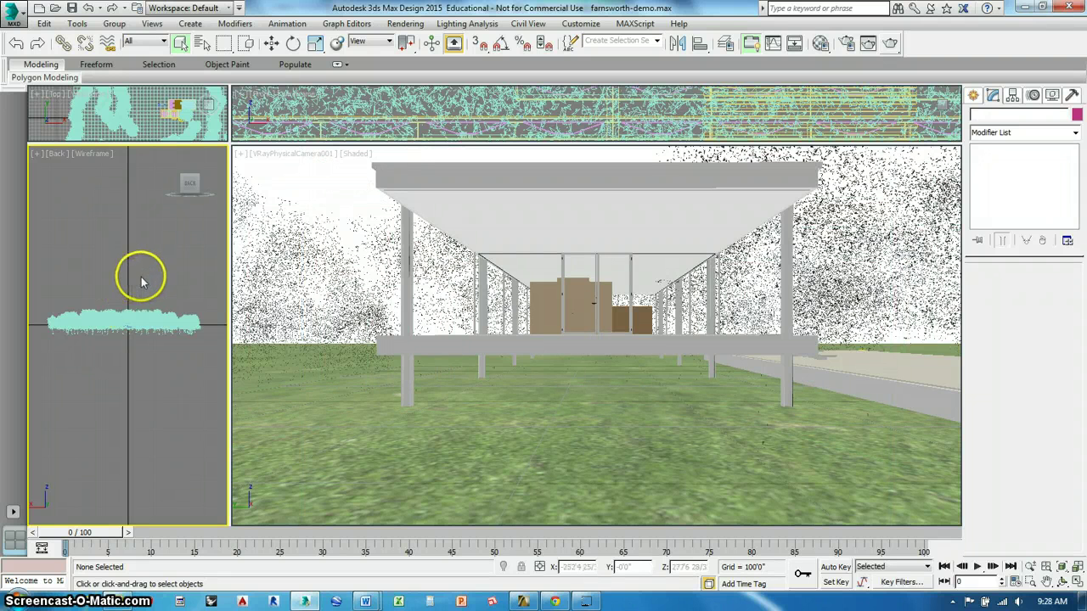
Switch the Back viewport to the Top view and frame the house within the surrounding trees
click(54, 153)
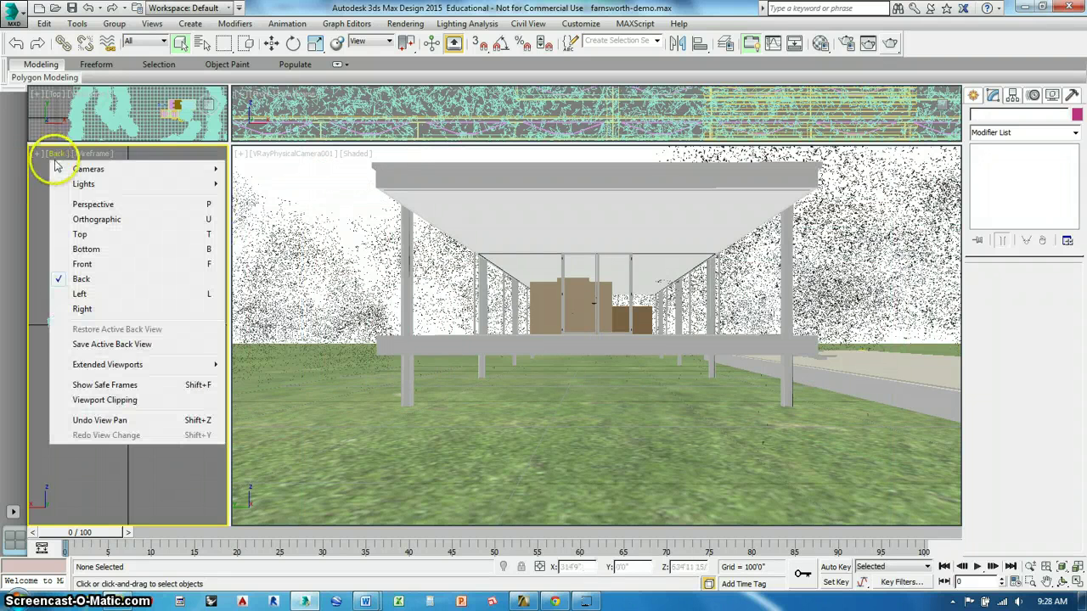
click(81, 234)
scroll(118, 306, up, 5)
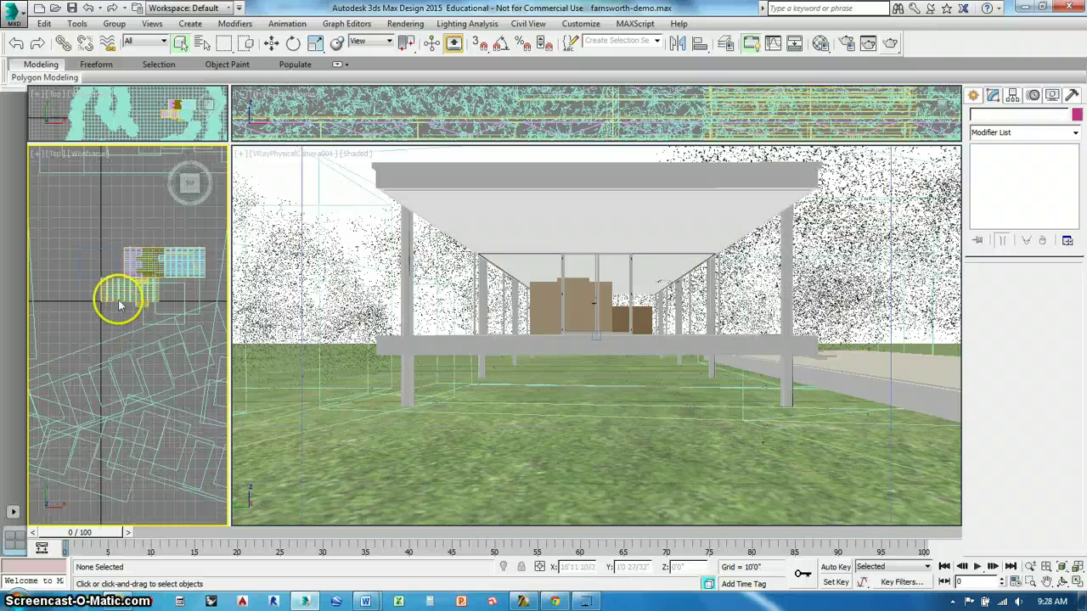
scroll(119, 305, down, 6)
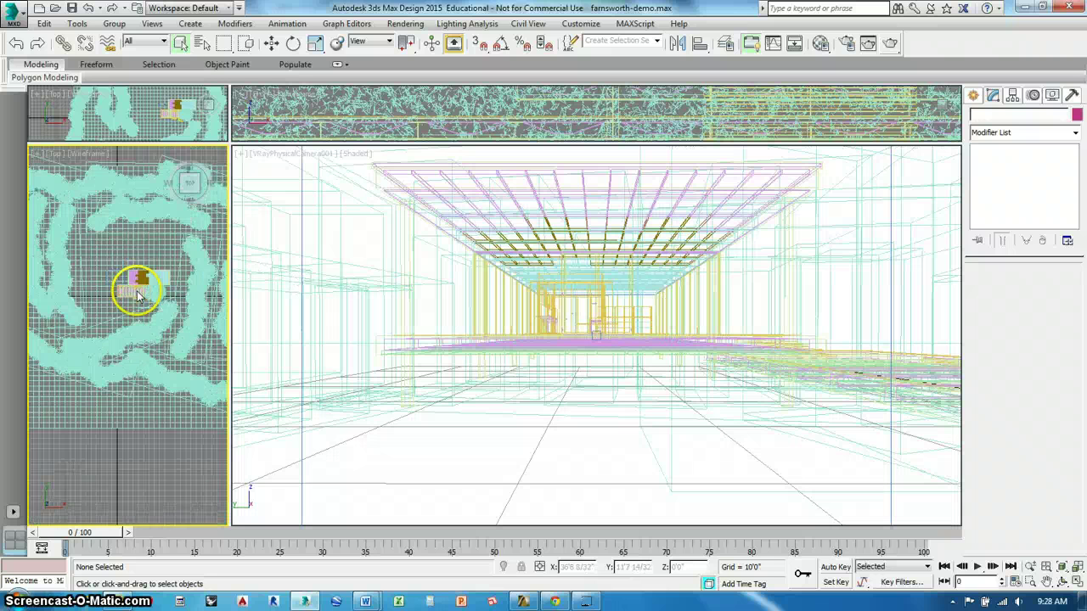
scroll(138, 291, up, 3)
middle_drag(139, 291, 115, 311)
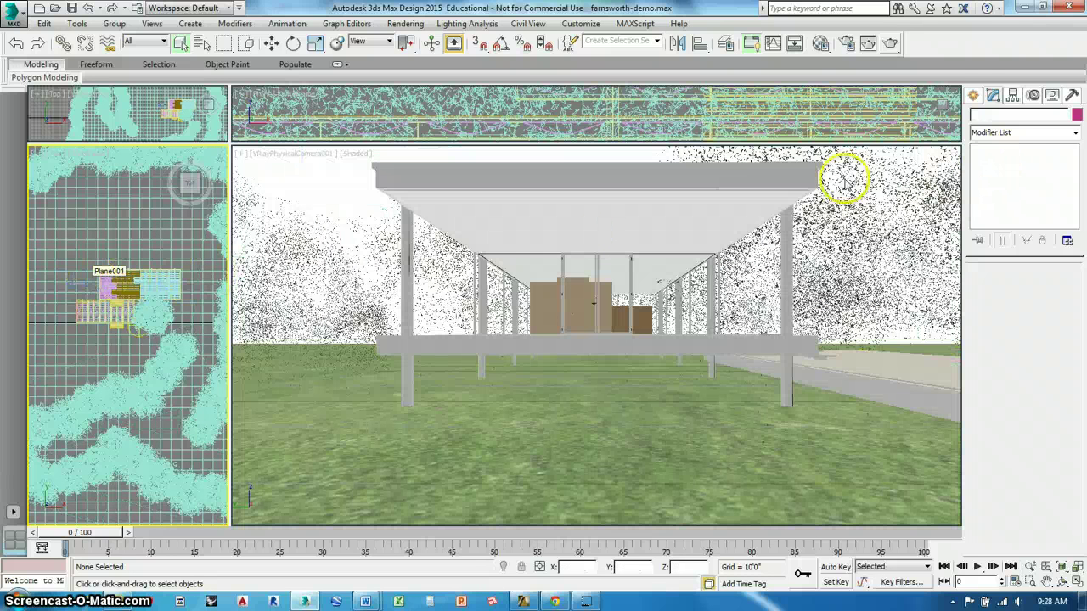
Start creating a VRayPhysicalCamera and review its basic parameters, from film gate and focal length to white balance and film speed
click(974, 96)
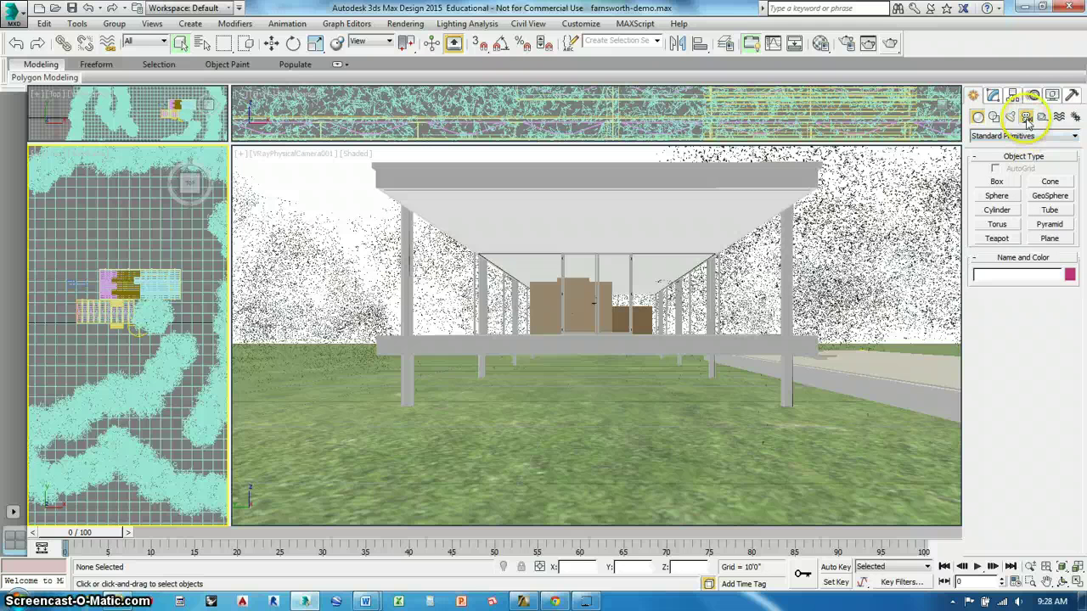
click(1025, 117)
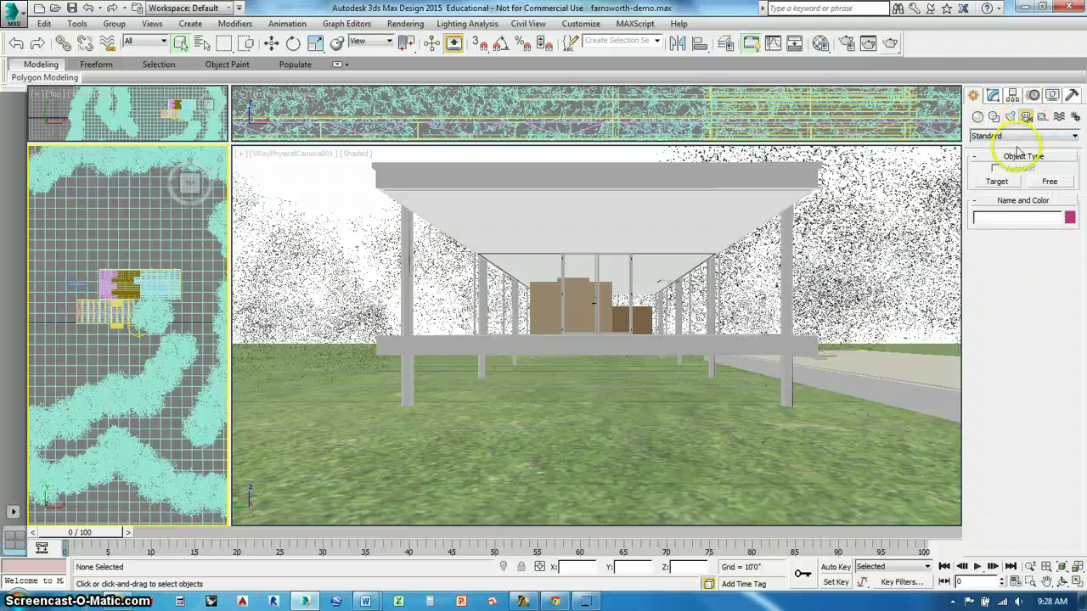
click(1023, 136)
click(1016, 159)
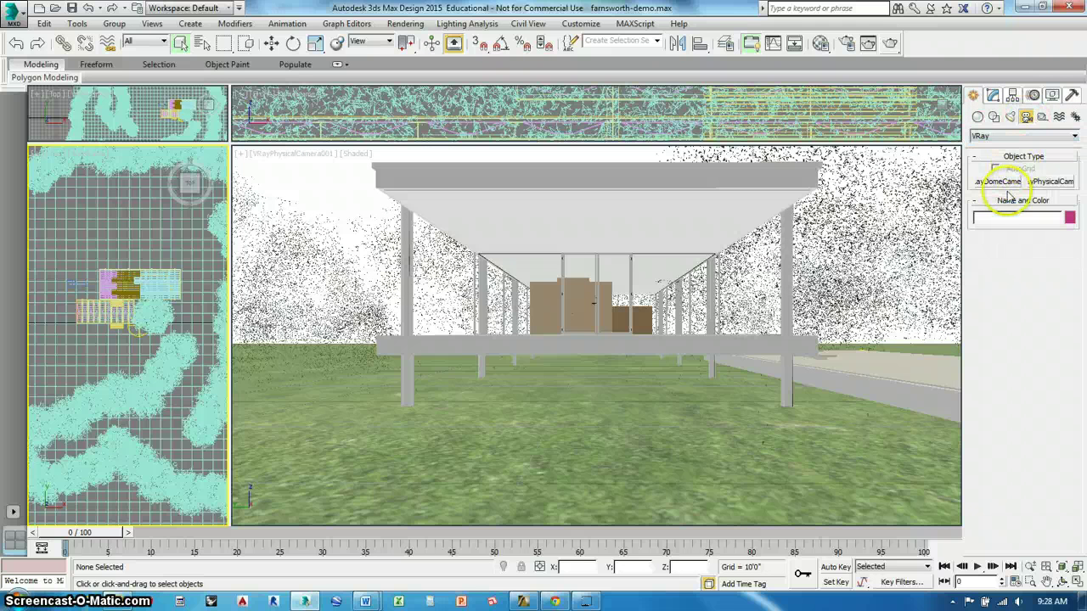
click(1049, 182)
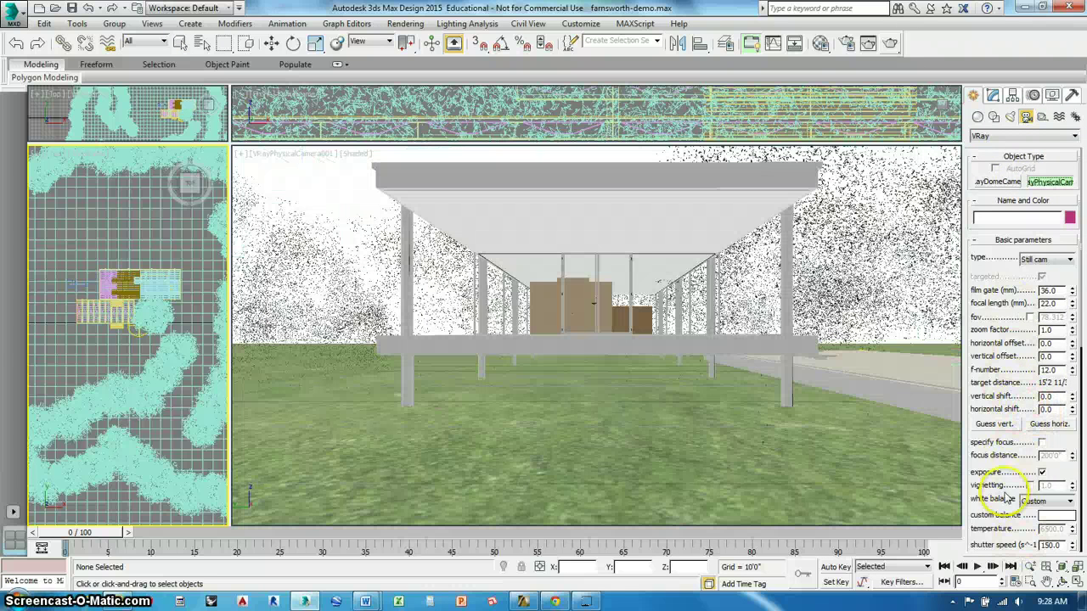
drag(999, 498, 1004, 334)
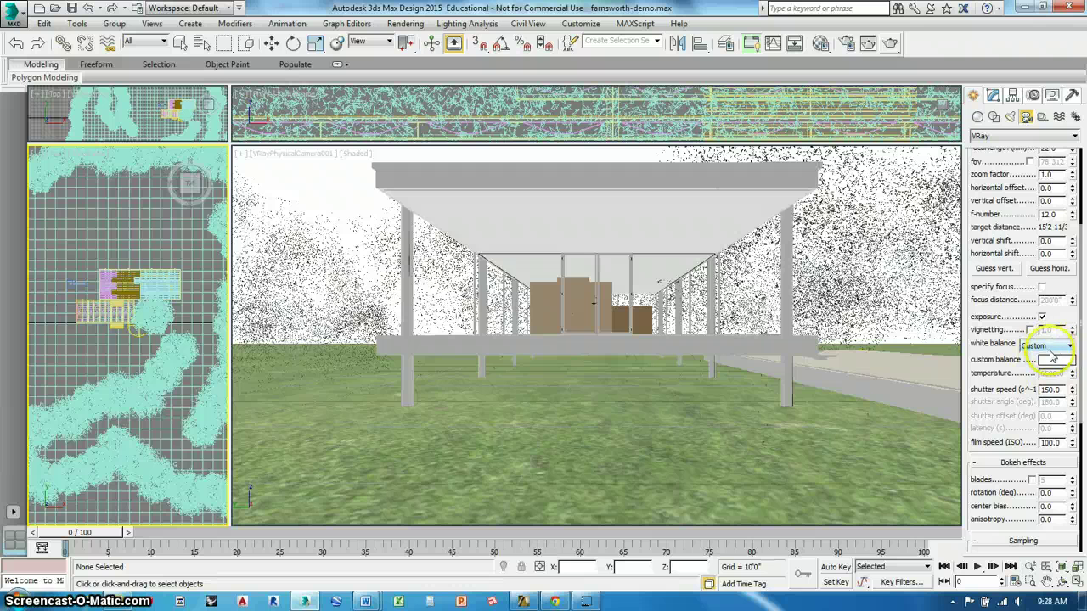
click(1051, 361)
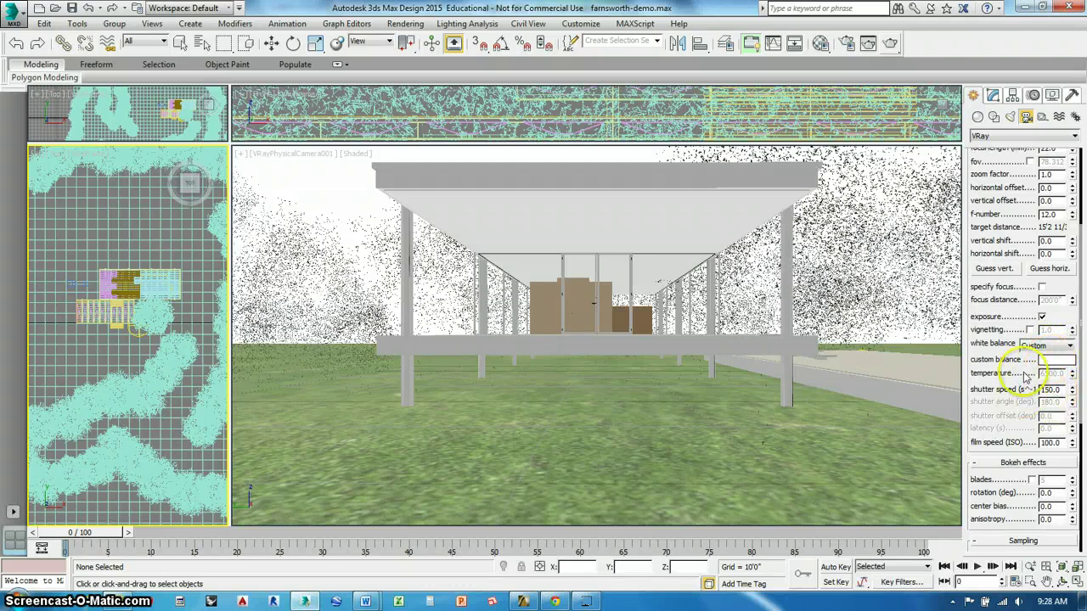
drag(1018, 218, 1014, 364)
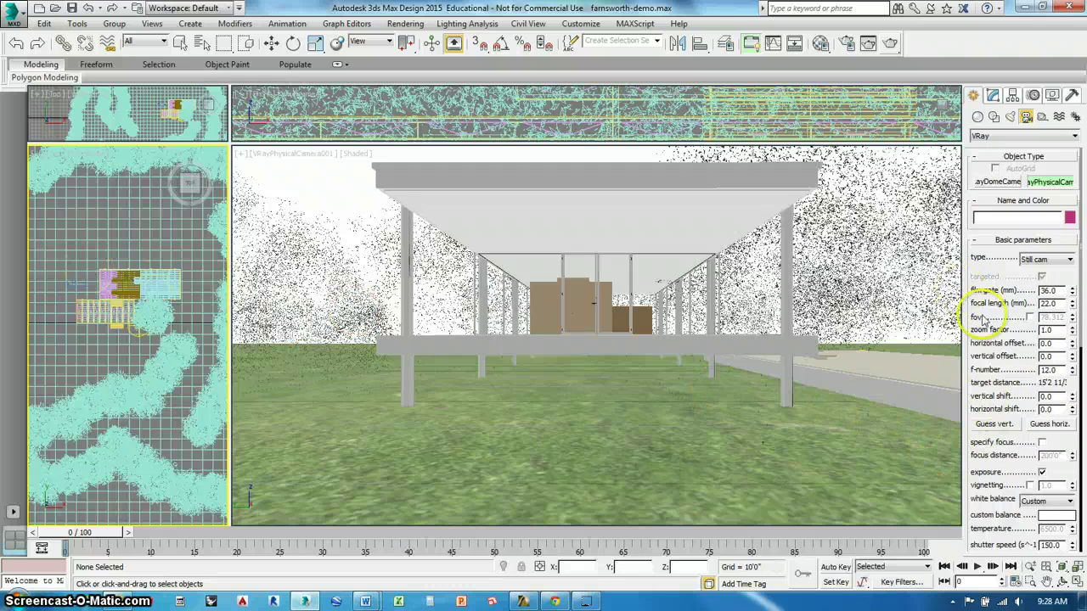
drag(1008, 370, 1035, 224)
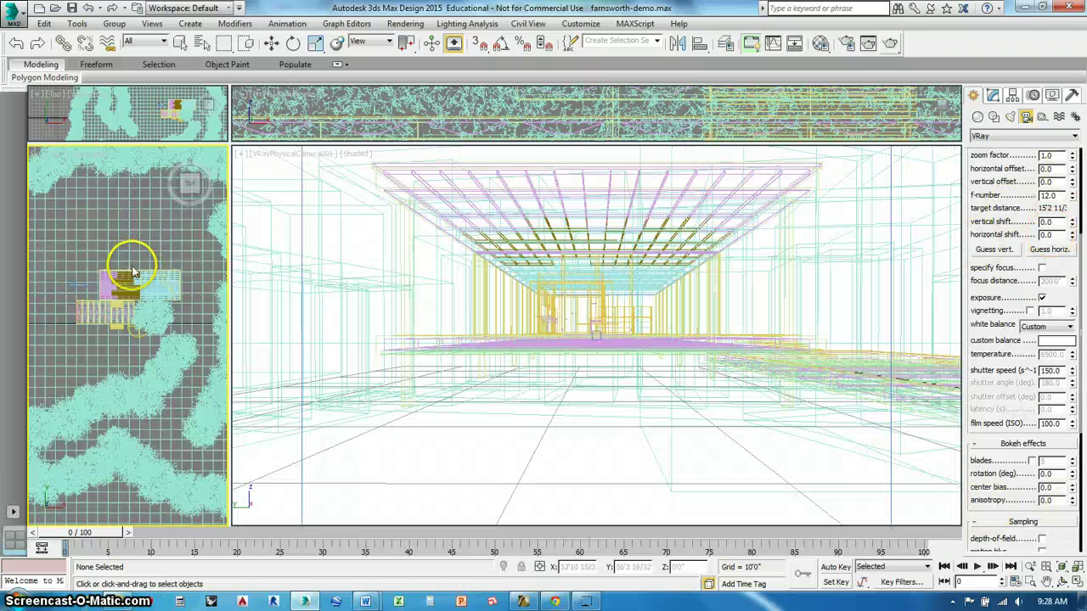
Place the physical camera on the lawn below the terrace in plan, with its target on the house
scroll(97, 466, down, 3)
scroll(117, 436, up, 5)
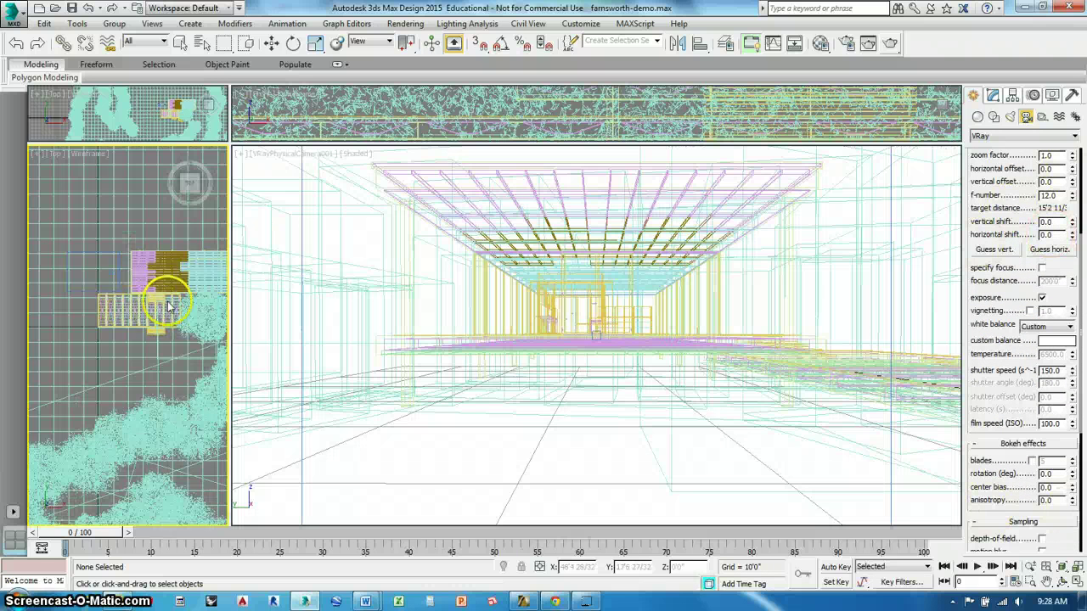
middle_drag(168, 305, 124, 317)
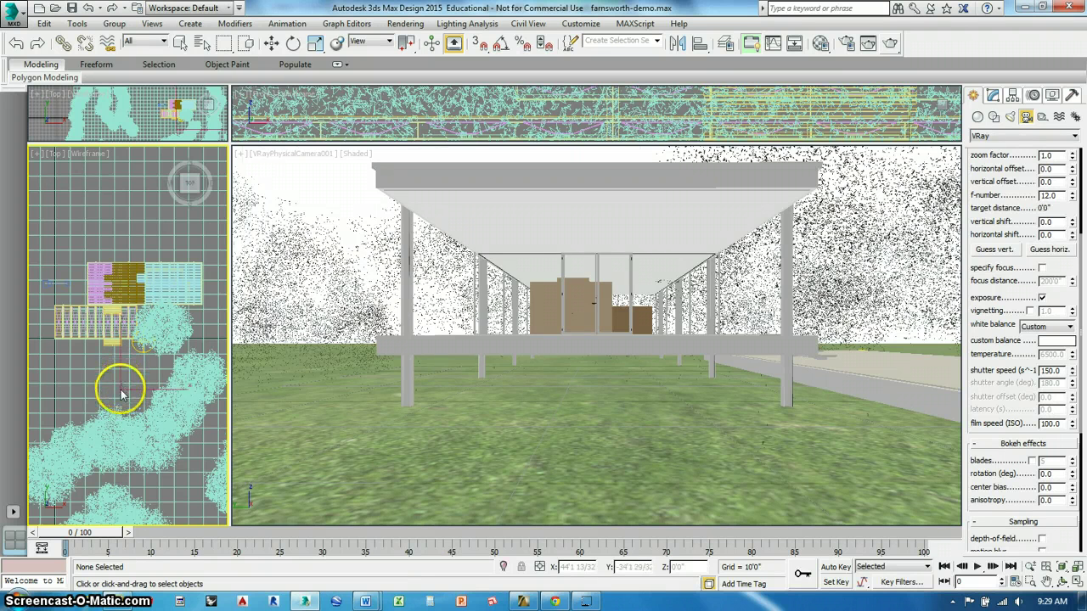
drag(120, 391, 120, 298)
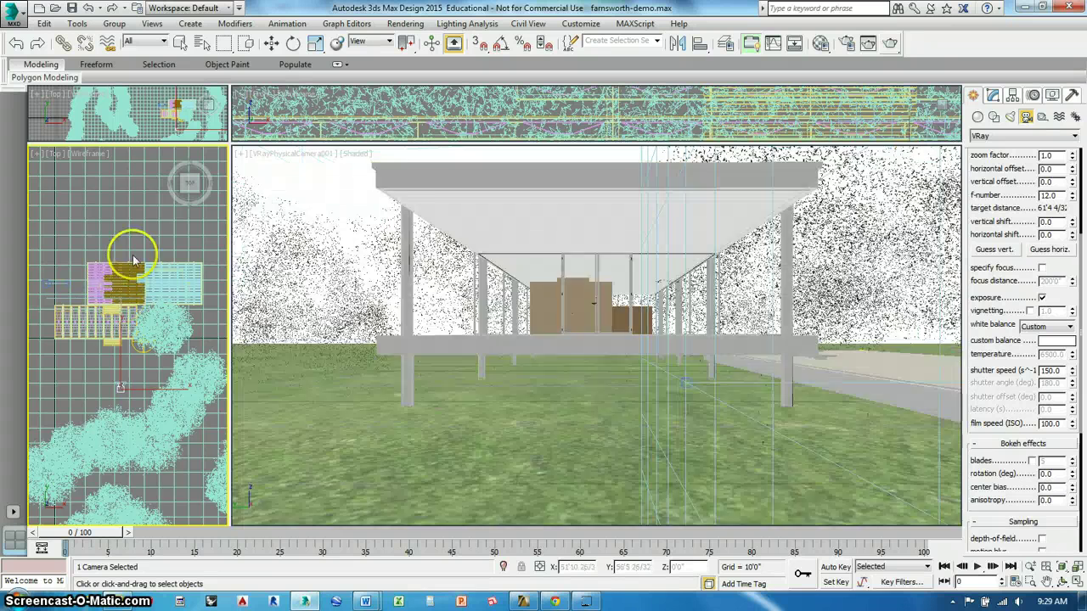
Place another exterior camera beyond the house's upper right corner in plan, aimed diagonally back at the house
middle_drag(136, 251, 90, 292)
scroll(117, 278, up, 2)
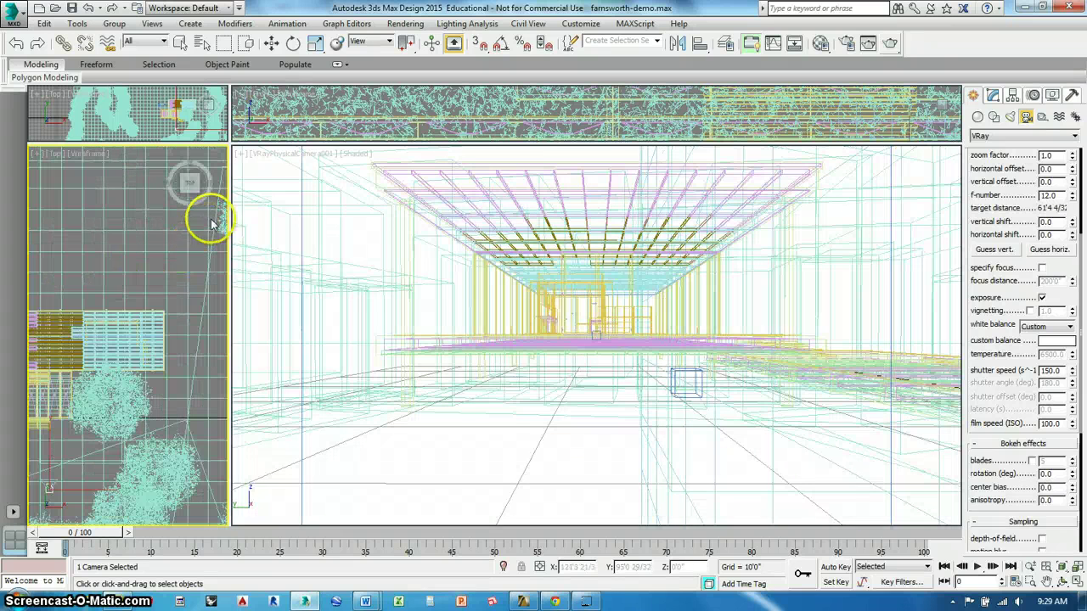
drag(210, 221, 138, 326)
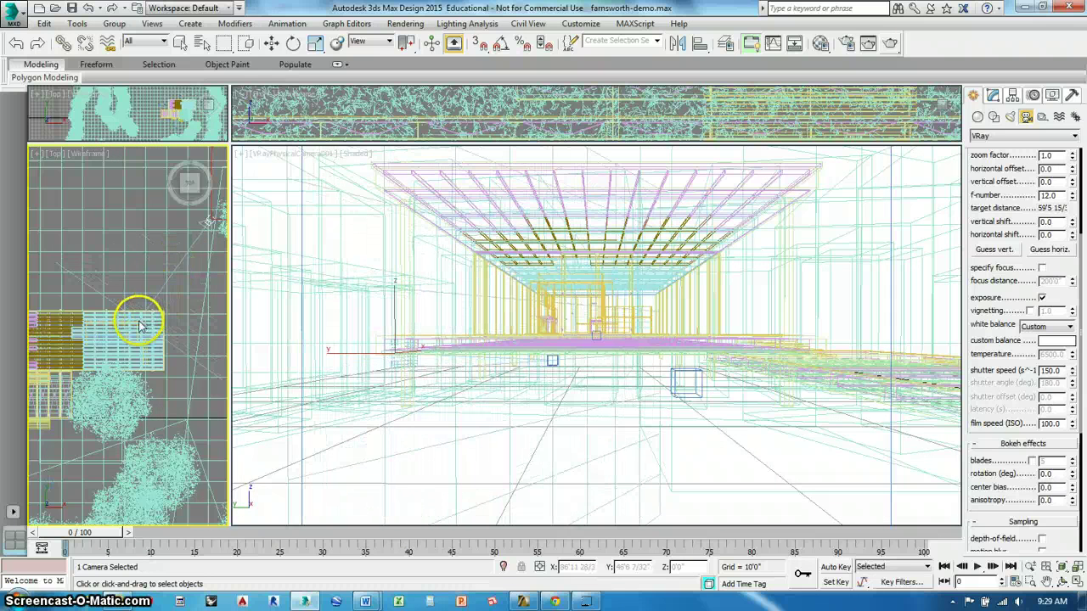
Place two more physical cameras inside the house in the Top view
middle_drag(109, 260, 168, 195)
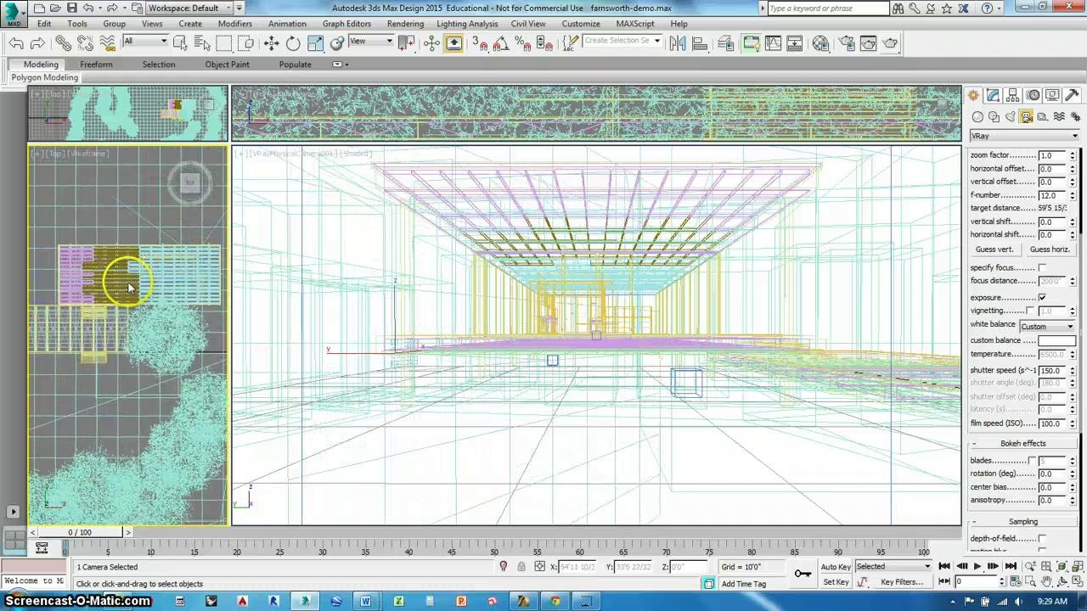
mouse_move(129, 289)
mouse_down()
mouse_move(183, 294)
mouse_move(125, 265)
mouse_move(123, 305)
mouse_up()
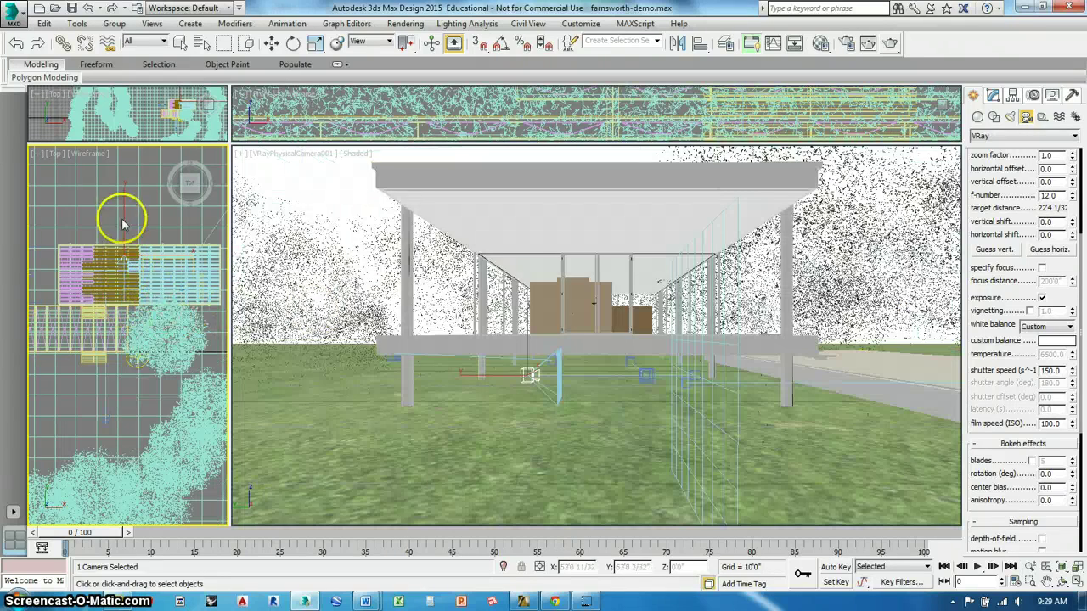
drag(119, 221, 124, 225)
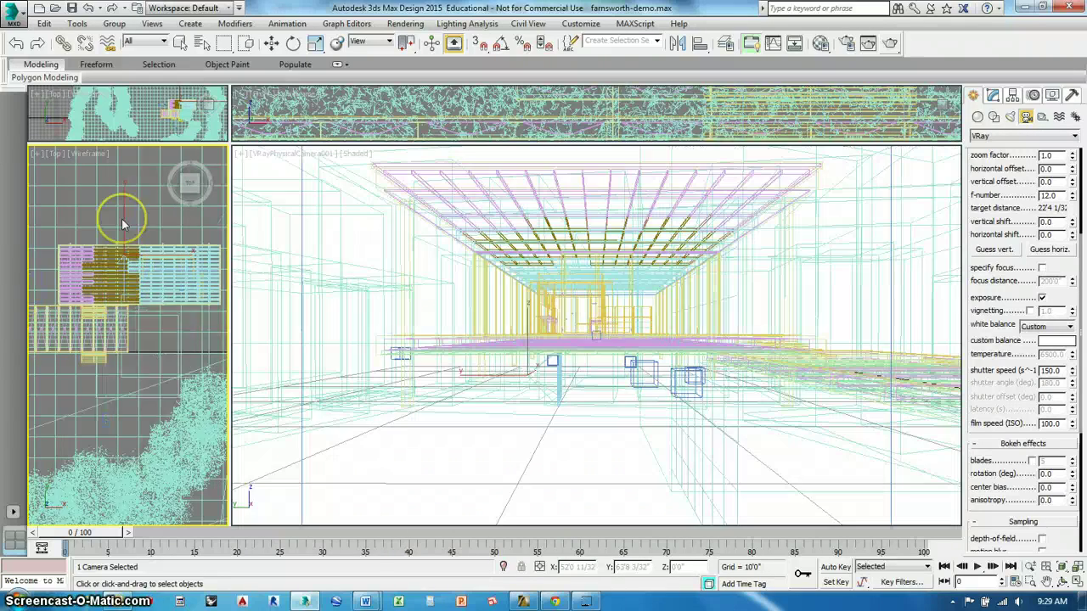
scroll(121, 225, up, 5)
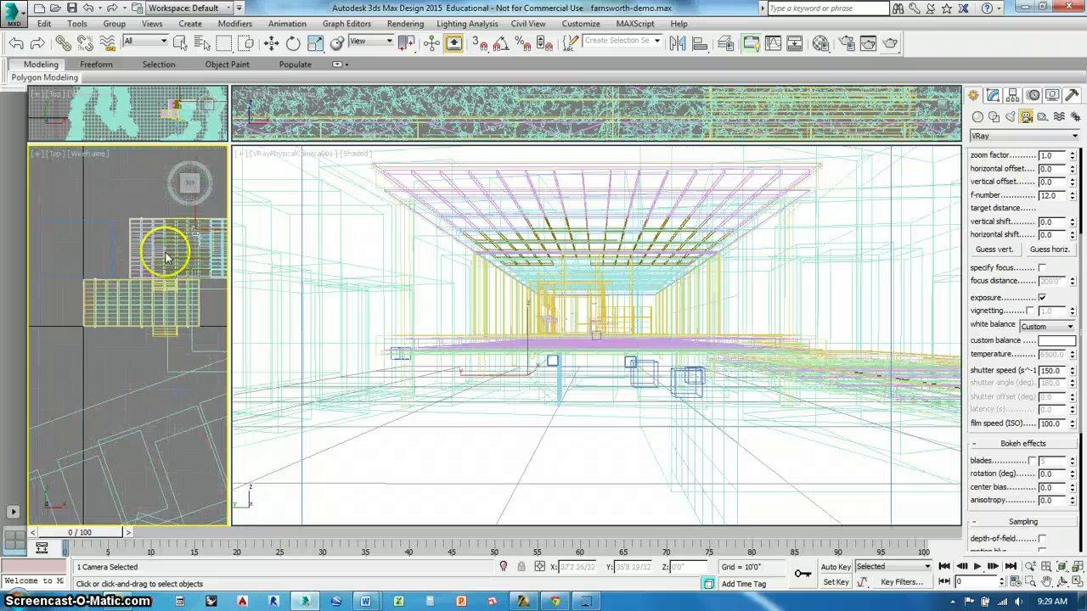
scroll(169, 254, down, 2)
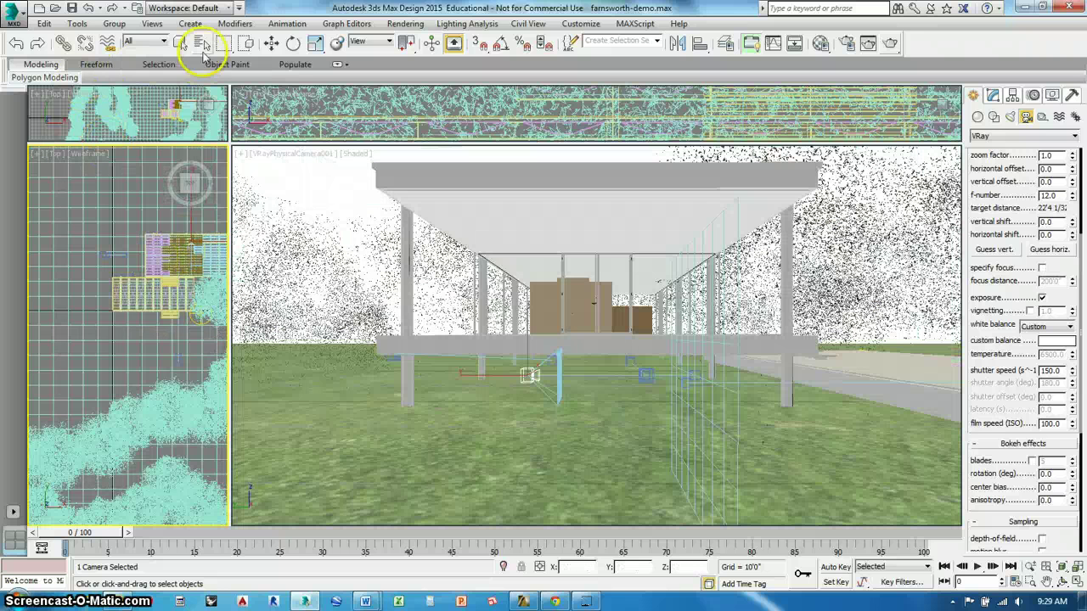
Select the existing camera facing the short end of the house and rename it "exterior 1"
click(179, 42)
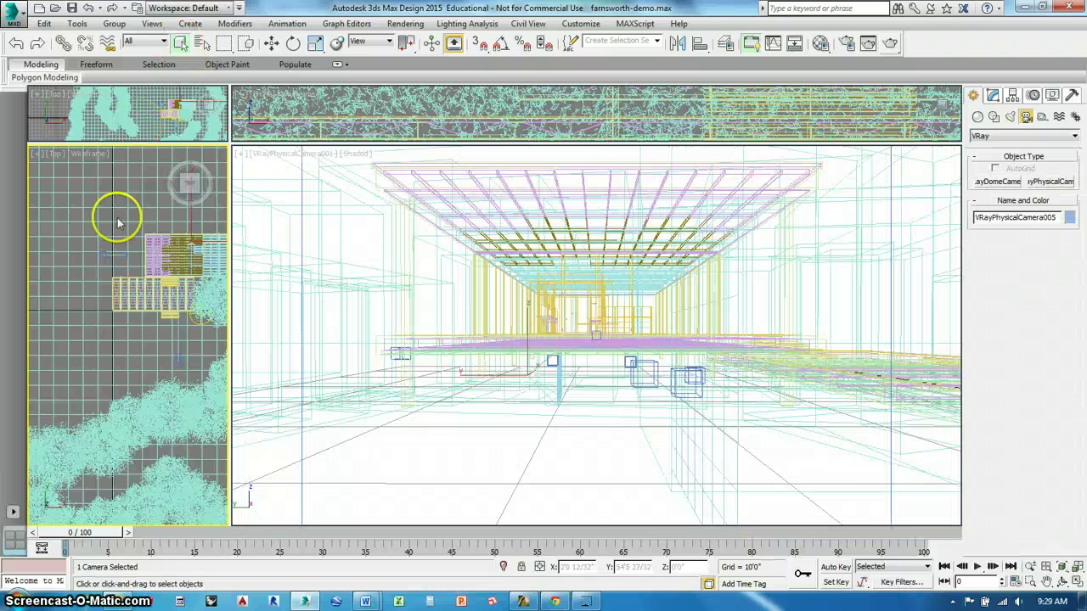
click(106, 263)
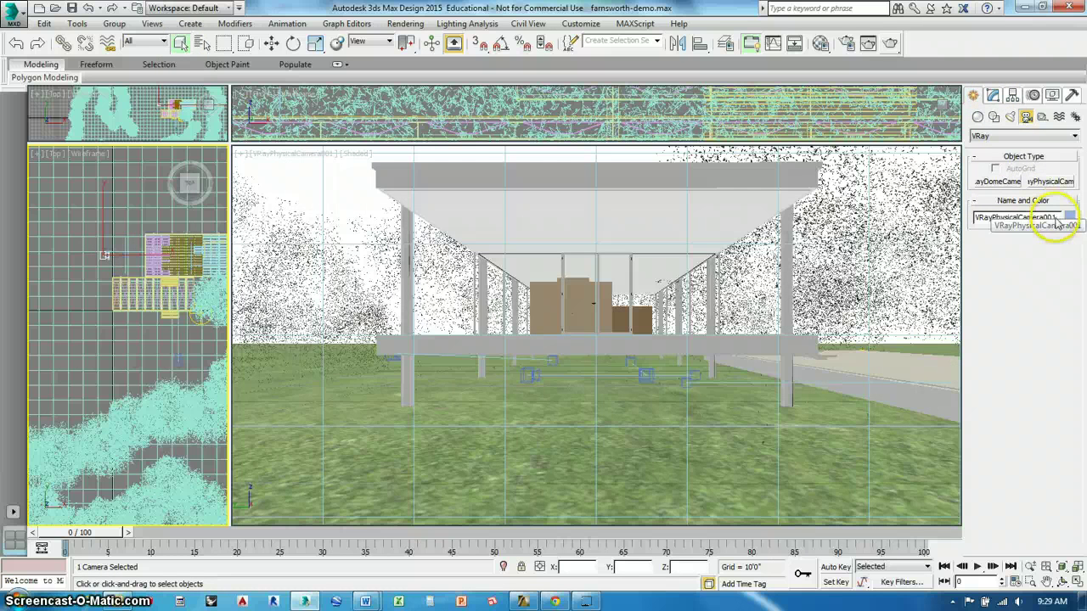
drag(1058, 223, 970, 219)
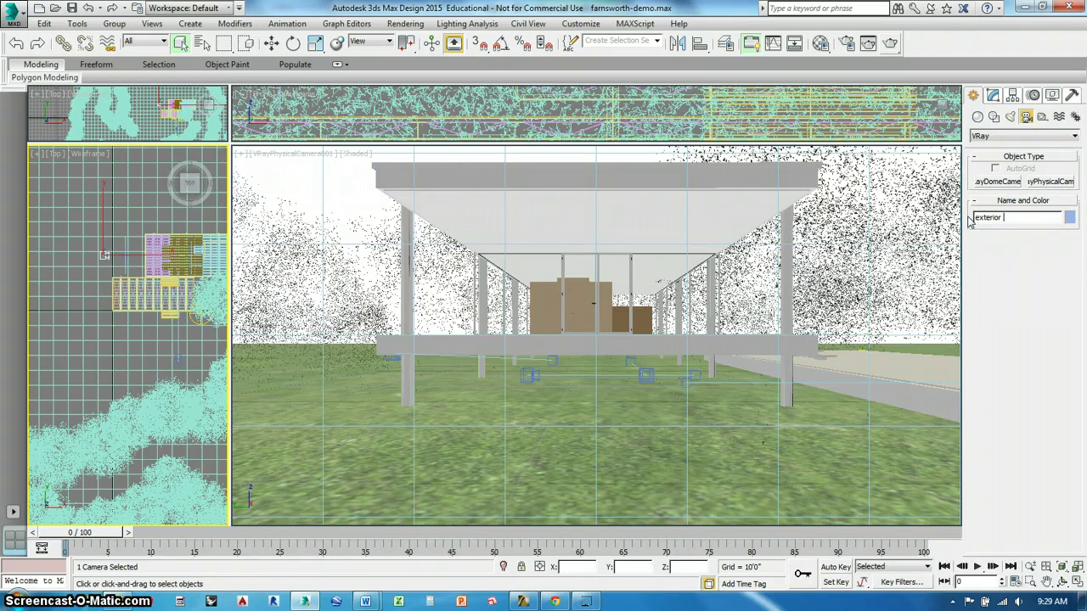
click(679, 416)
Select the camera on the lawn below the terrace in plan and rename it "exterior 2"
click(152, 307)
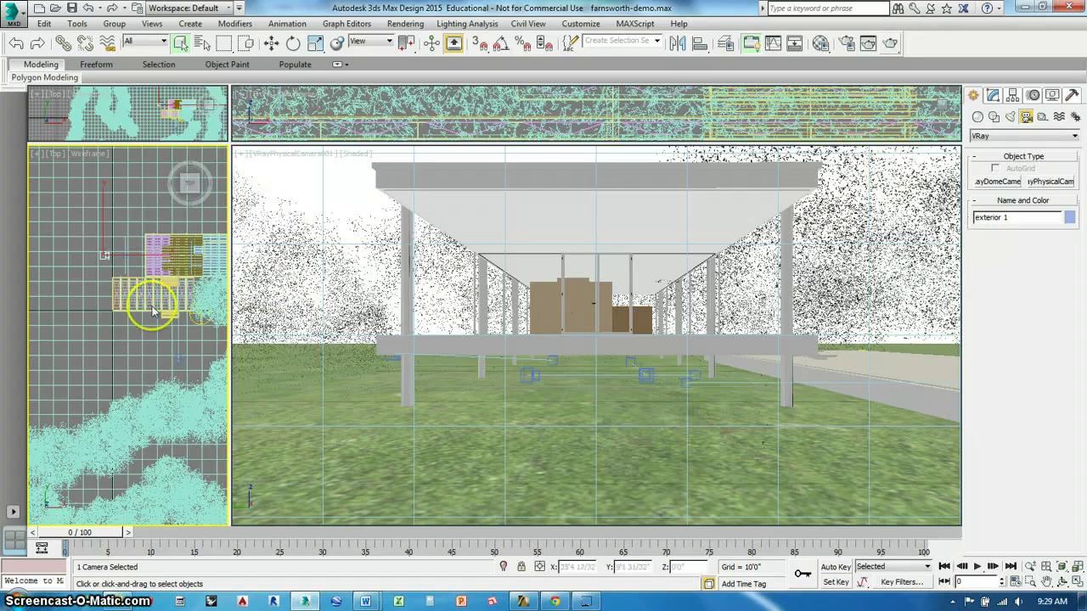
click(180, 363)
click(521, 329)
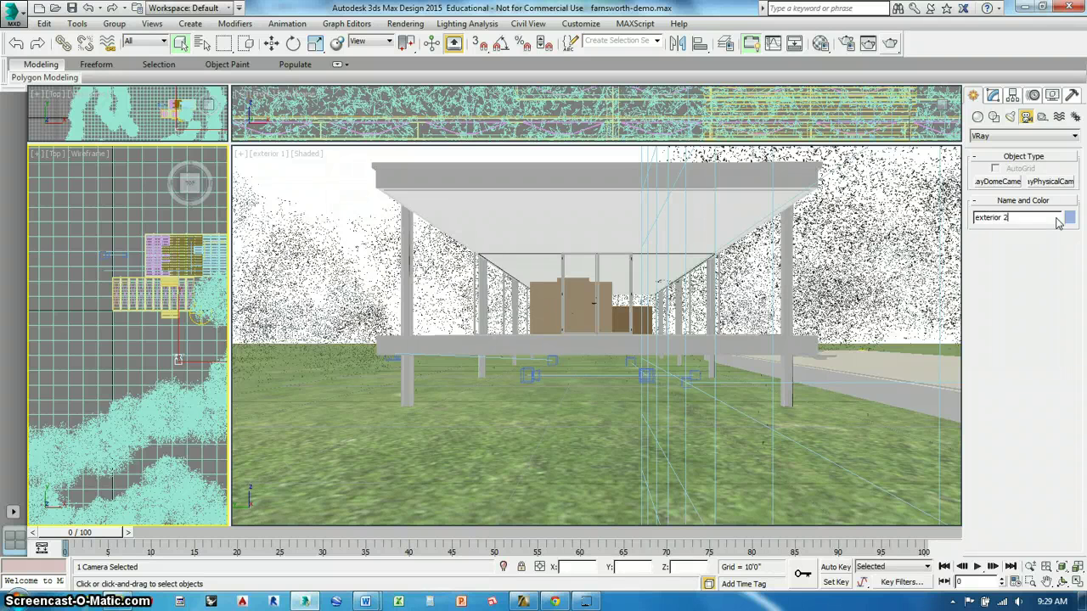
Select the diagonal camera beyond the upper right corner of the house and rename it "exterior 3"
mouse_move(183, 248)
middle_down()
mouse_move(68, 314)
mouse_move(84, 308)
mouse_move(109, 327)
mouse_move(150, 331)
middle_up()
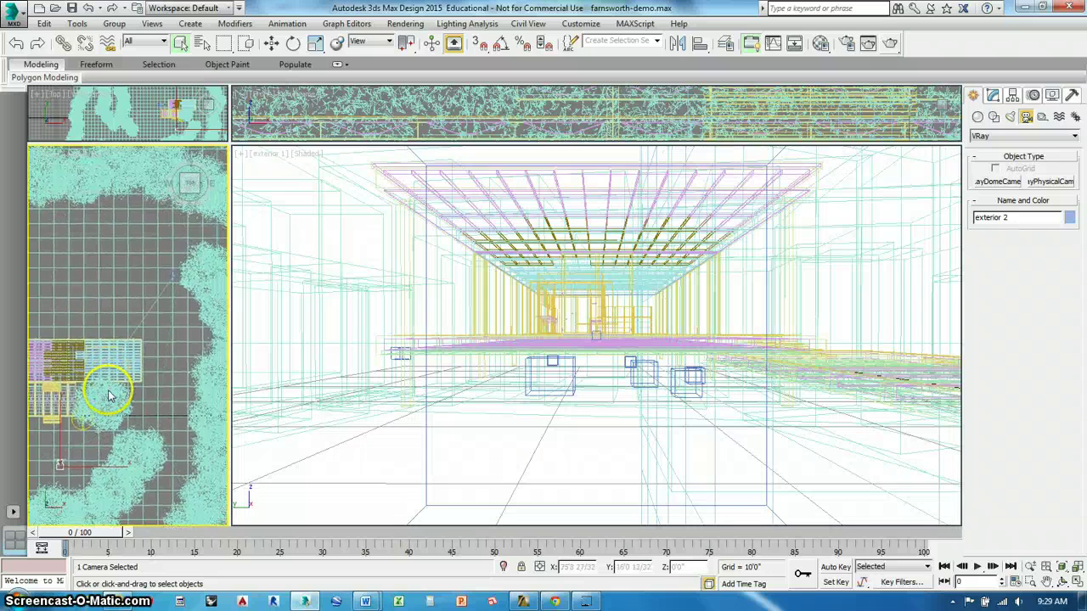
drag(179, 279, 184, 267)
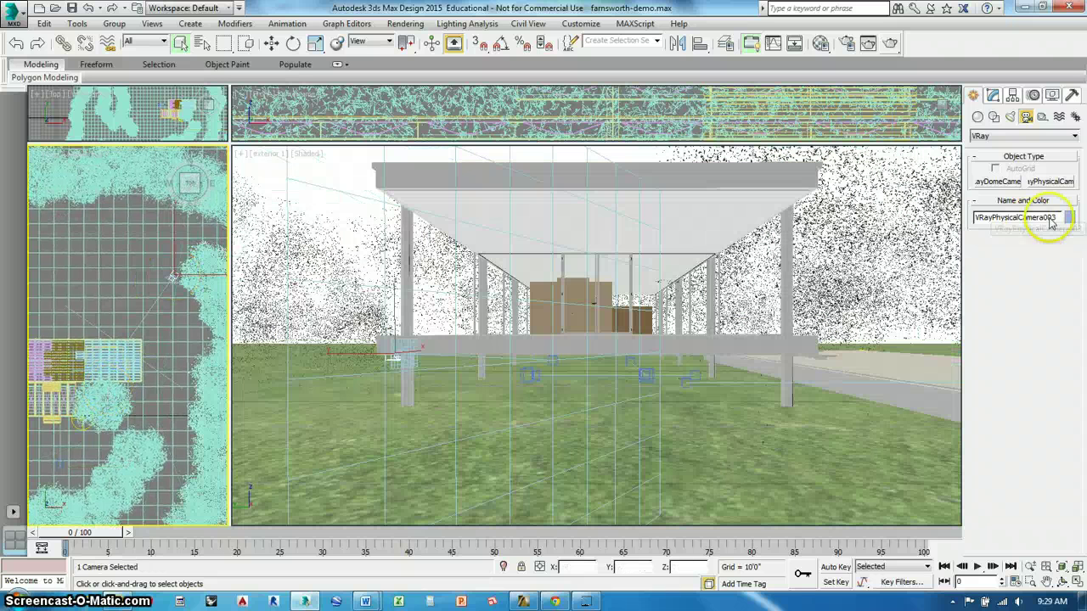
double_click(1051, 219)
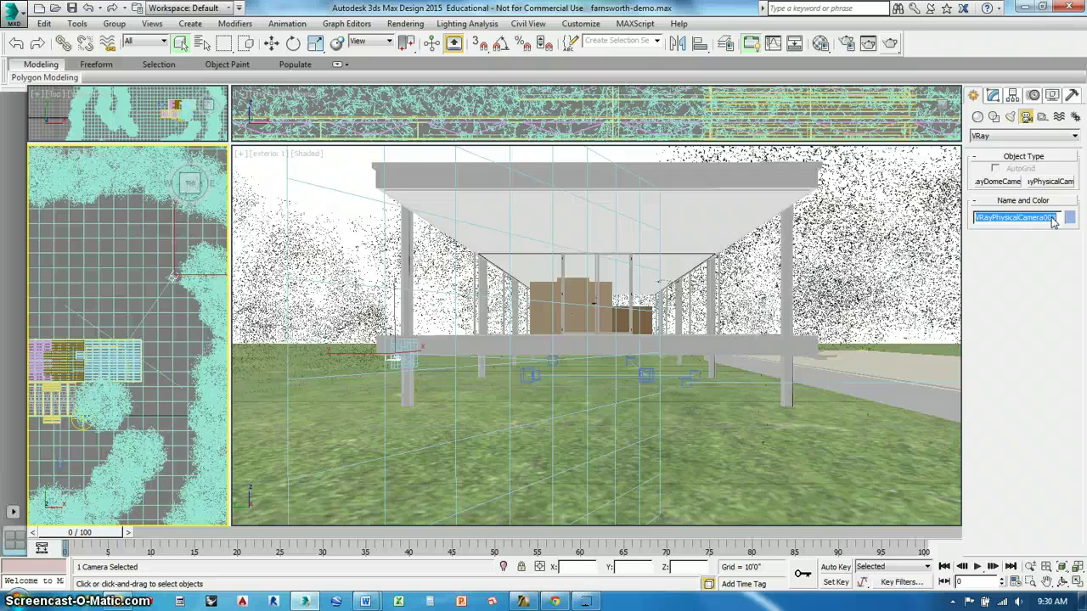
text(exterior 3)
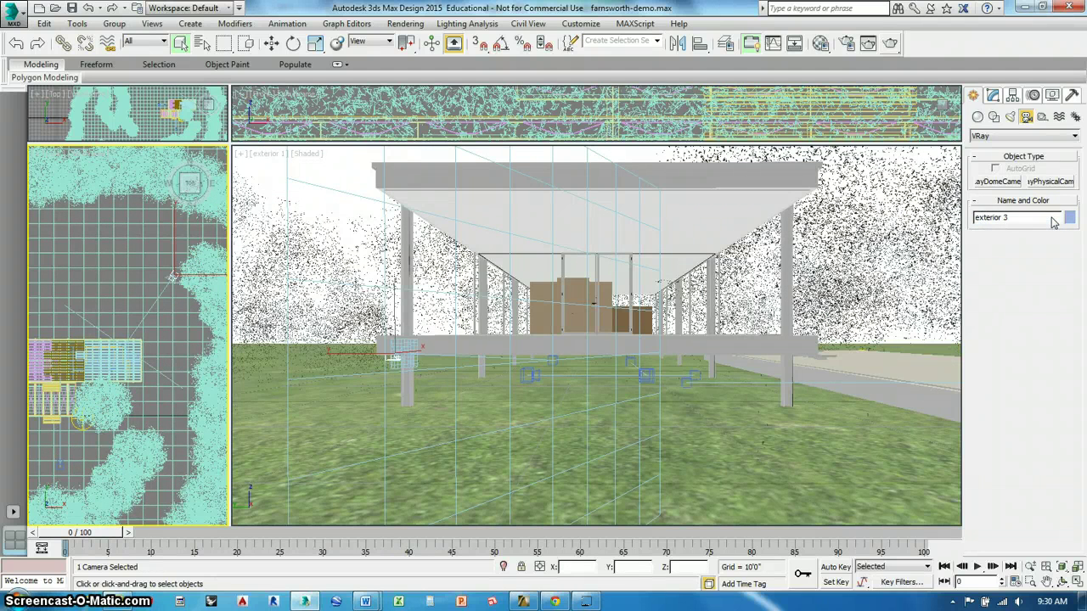
Select the upper camera inside the house in the Top view and rename it "interior 1"
scroll(155, 388, up, 6)
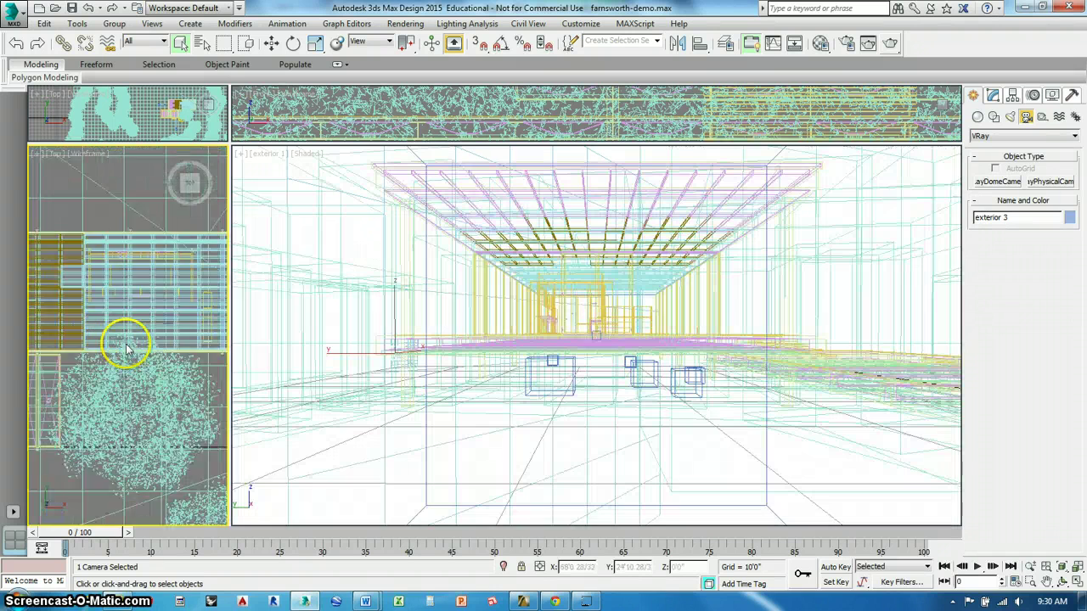
scroll(114, 355, up, 3)
scroll(128, 348, up, 3)
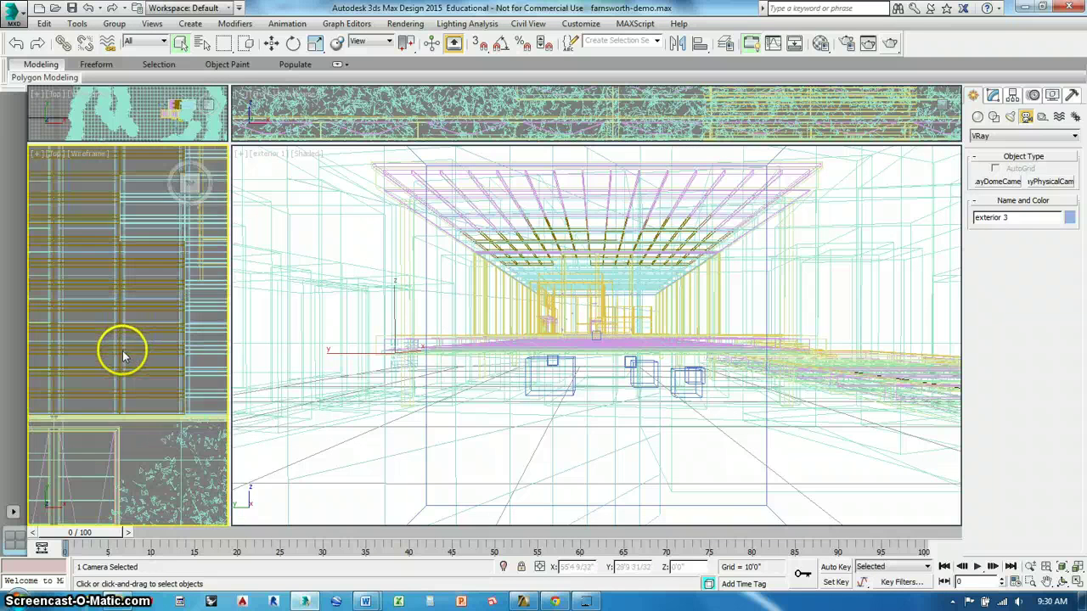
scroll(116, 393, up, 4)
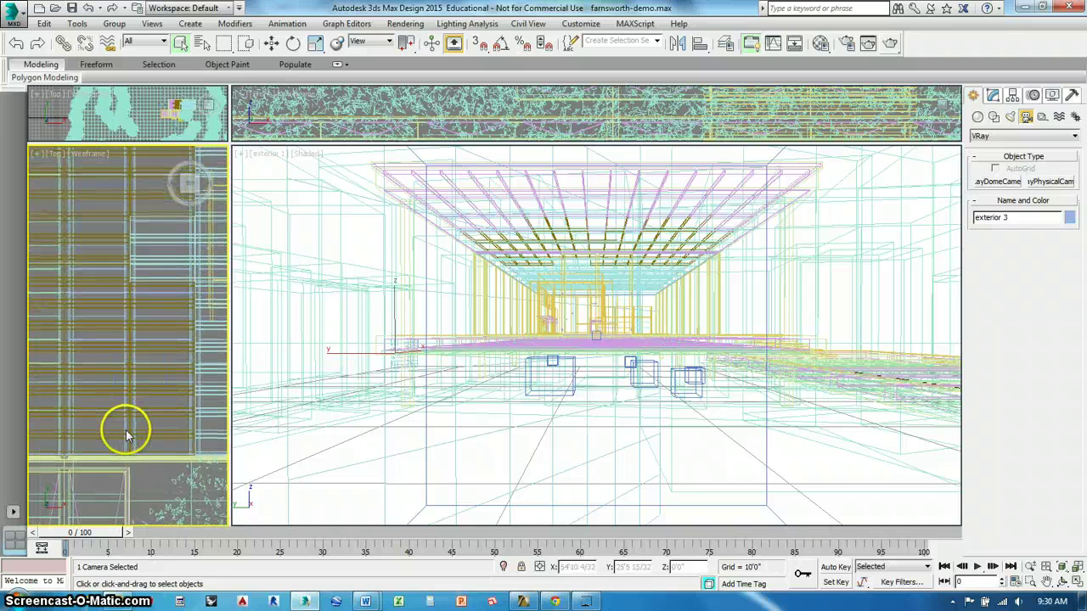
scroll(139, 389, down, 6)
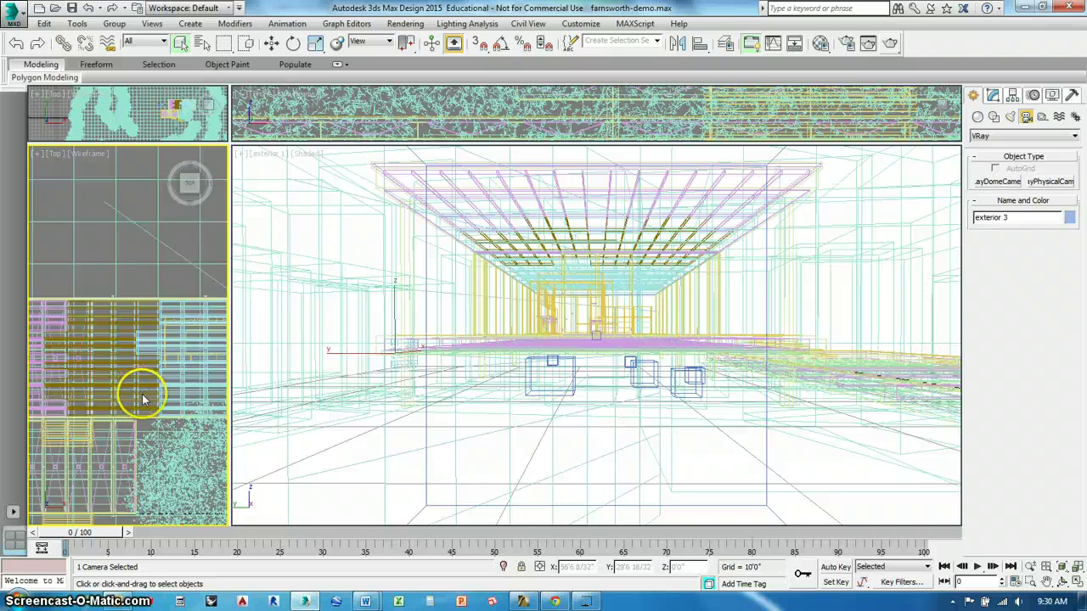
scroll(115, 386, up, 6)
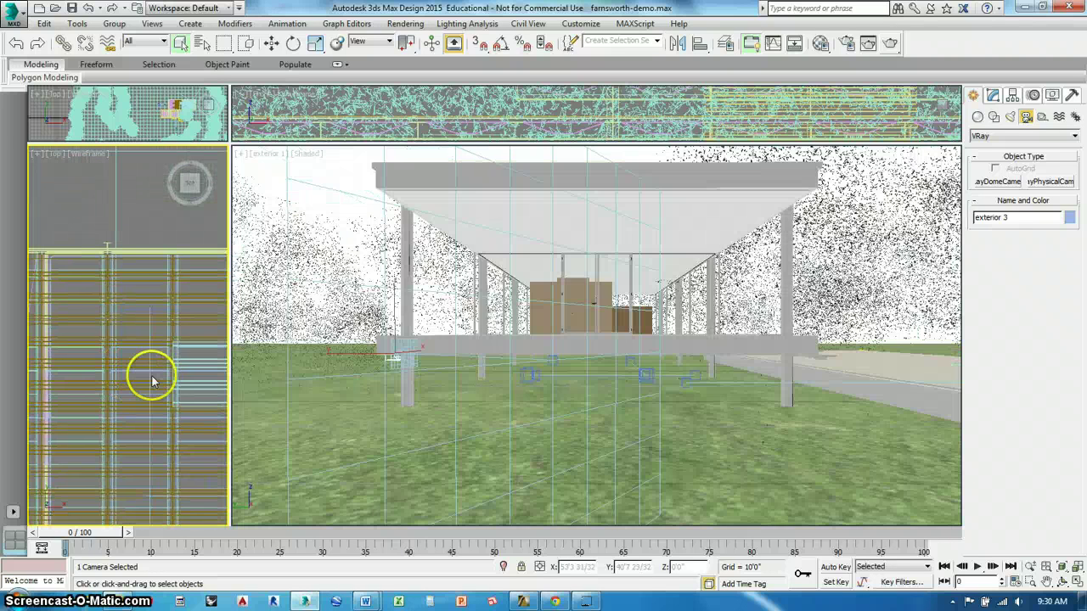
drag(153, 317, 147, 305)
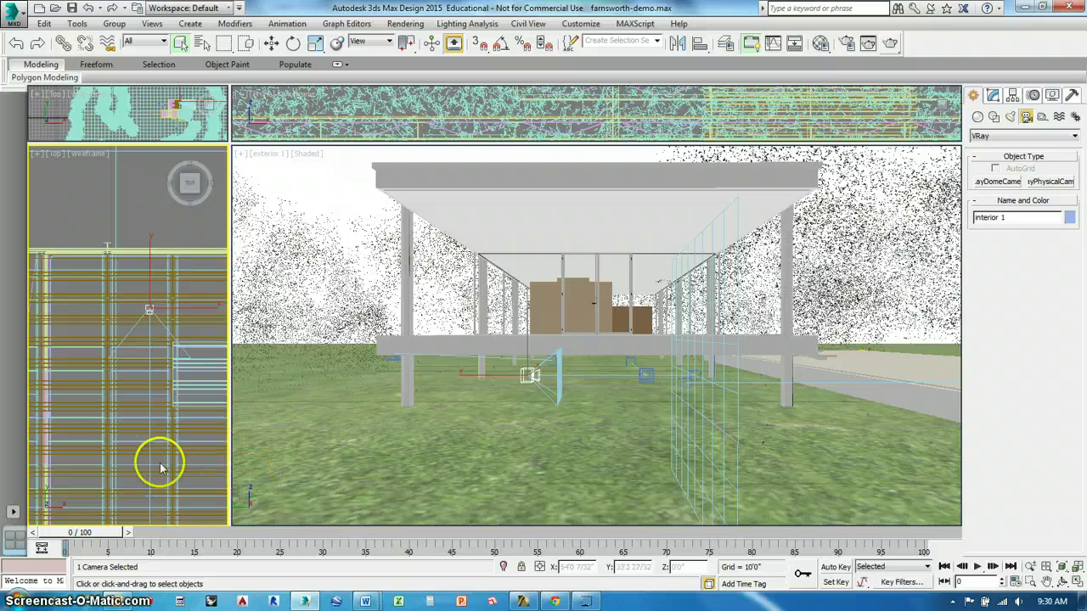
Select the lower camera inside the house in the Top view and rename it "interior 2"
click(146, 502)
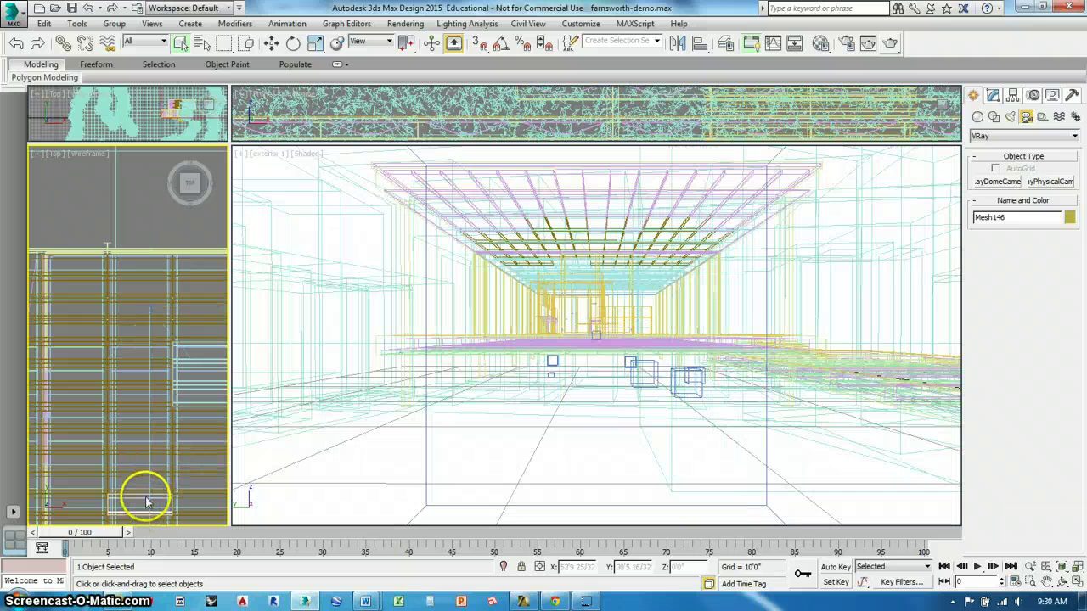
click(146, 502)
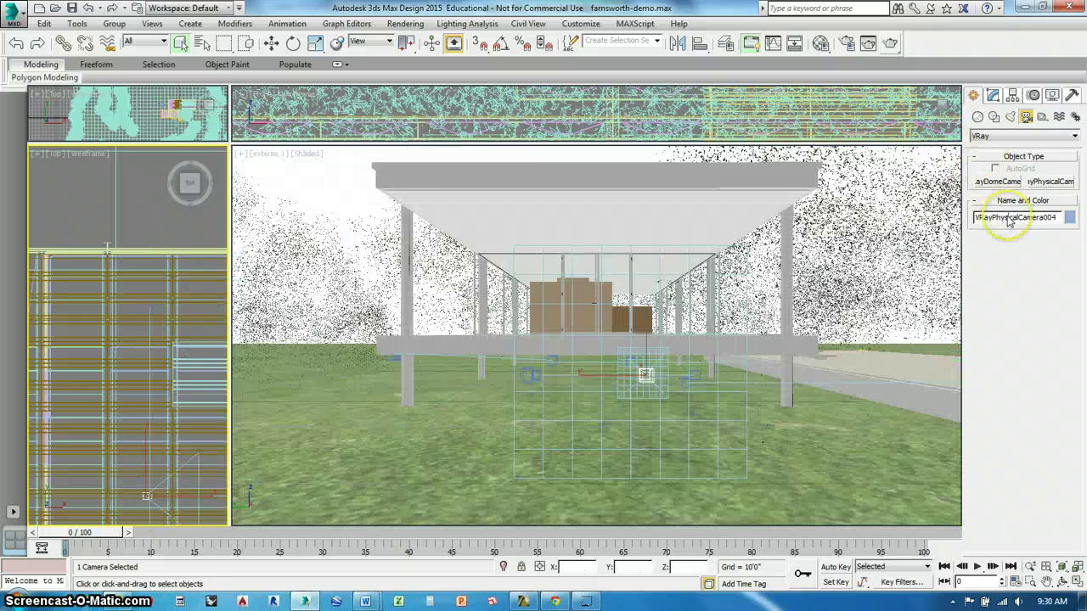
text(interior 2)
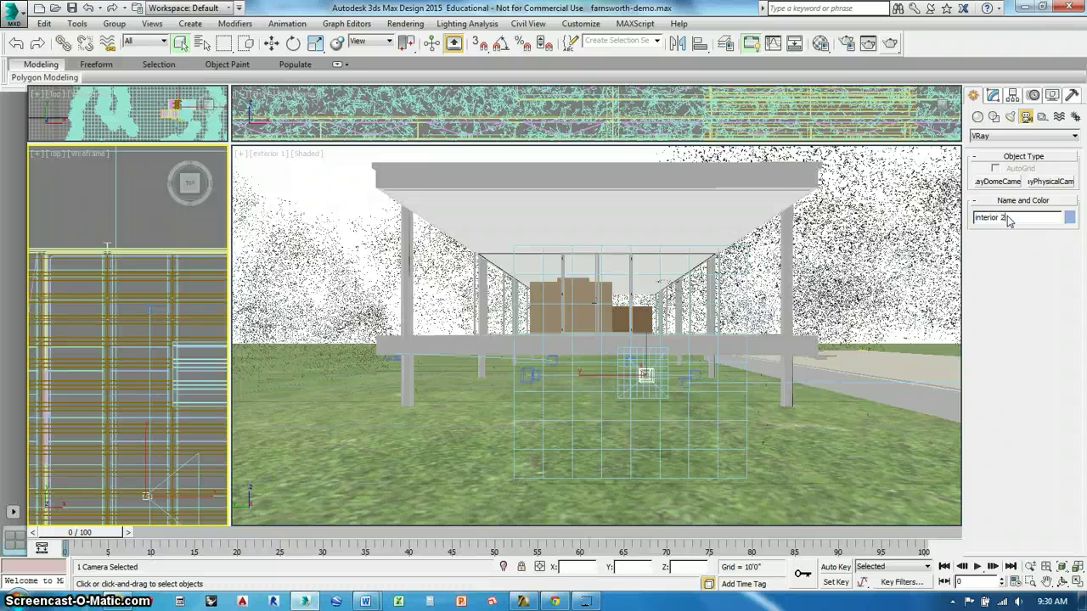
Check the camera names in the Select From Scene list, close it without selecting anything, and clear the selection
text(h)
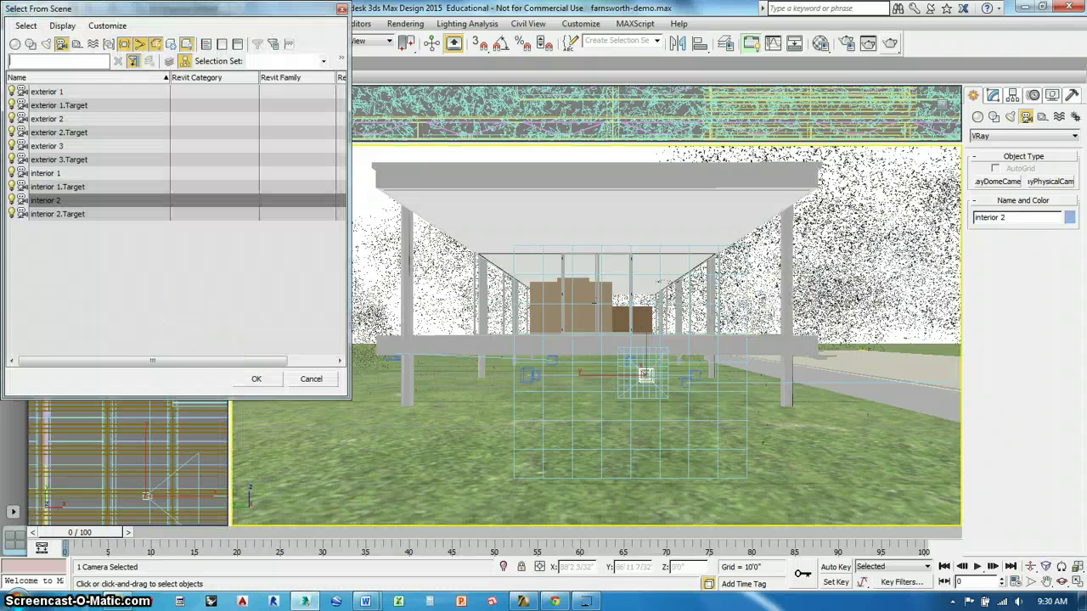
click(311, 379)
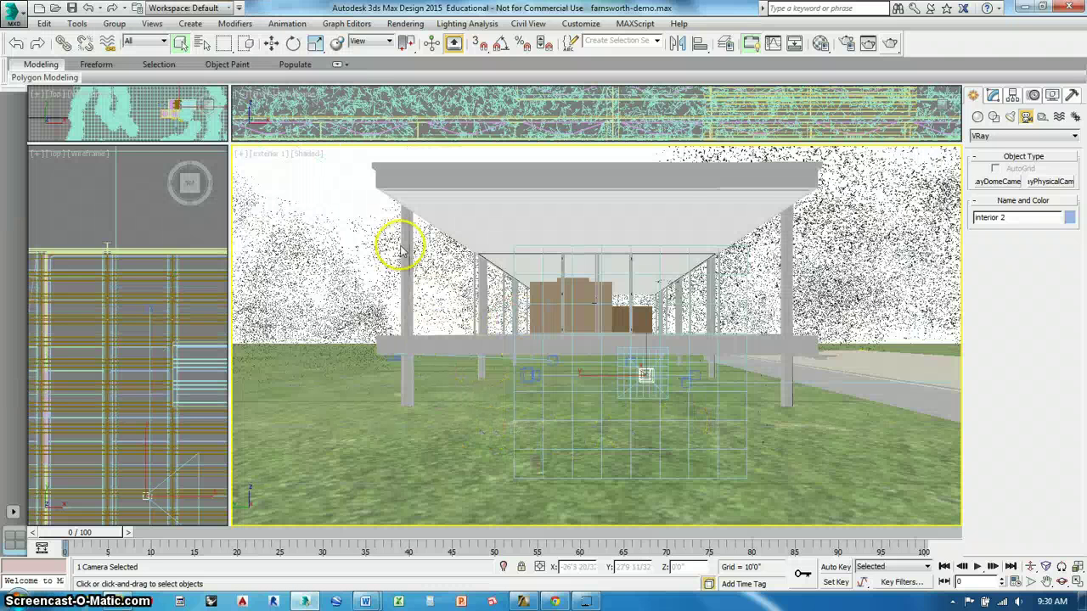
click(337, 179)
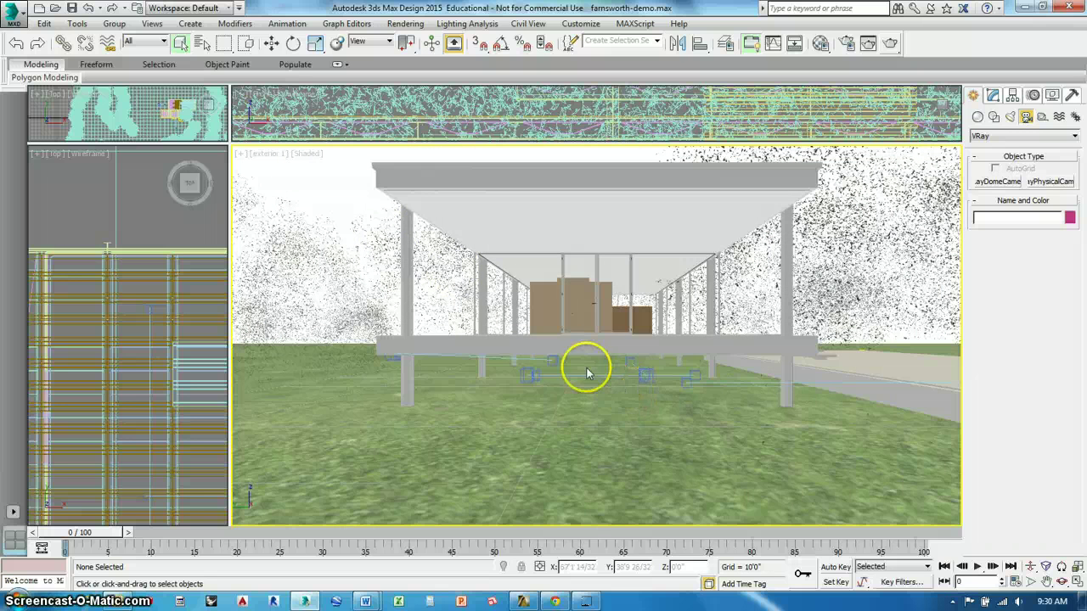
Show the "exterior 2" camera in the main viewport and pan its framing toward the terrace steps
click(279, 160)
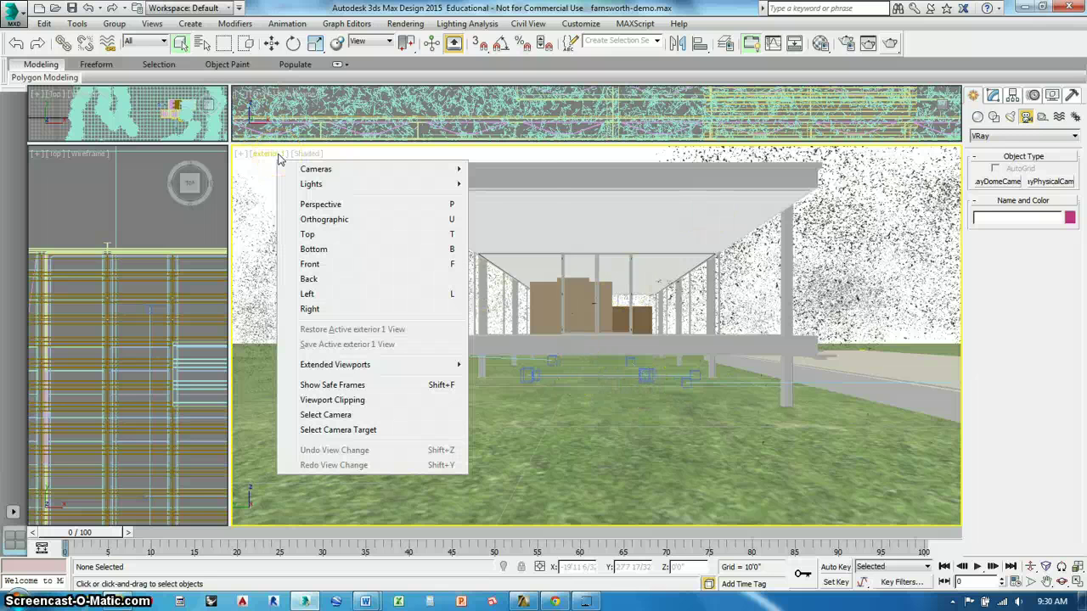
mouse_move(309, 165)
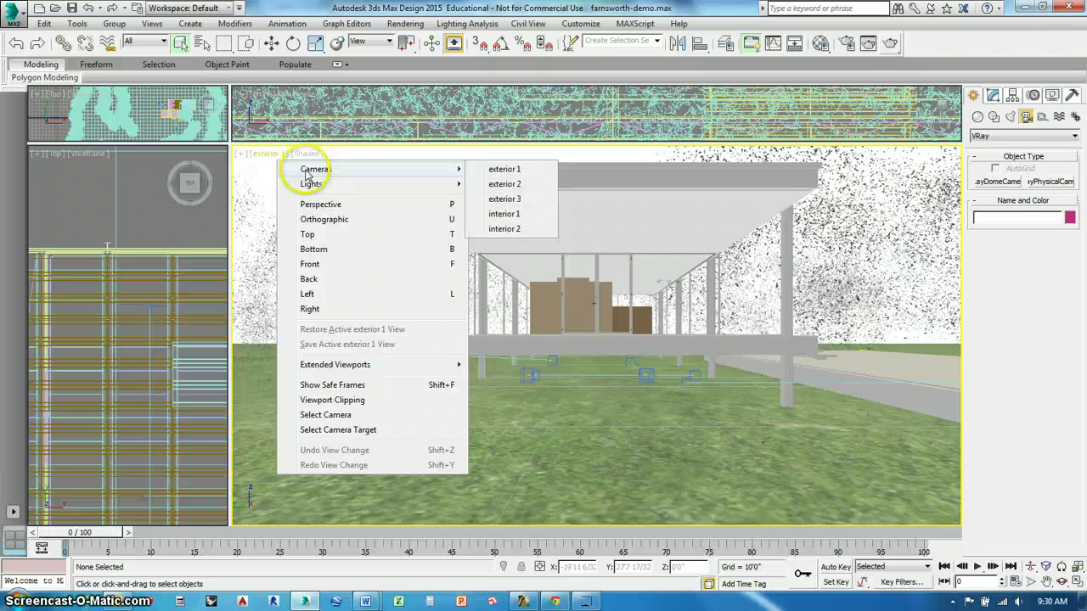
click(505, 186)
scroll(629, 280, up, 5)
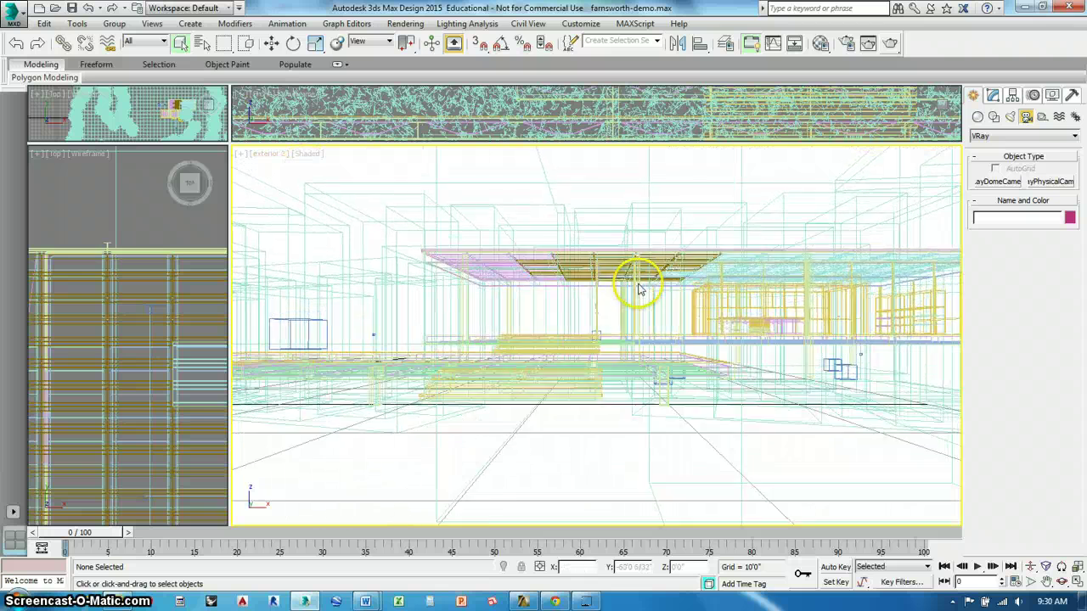
middle_drag(629, 280, 679, 274)
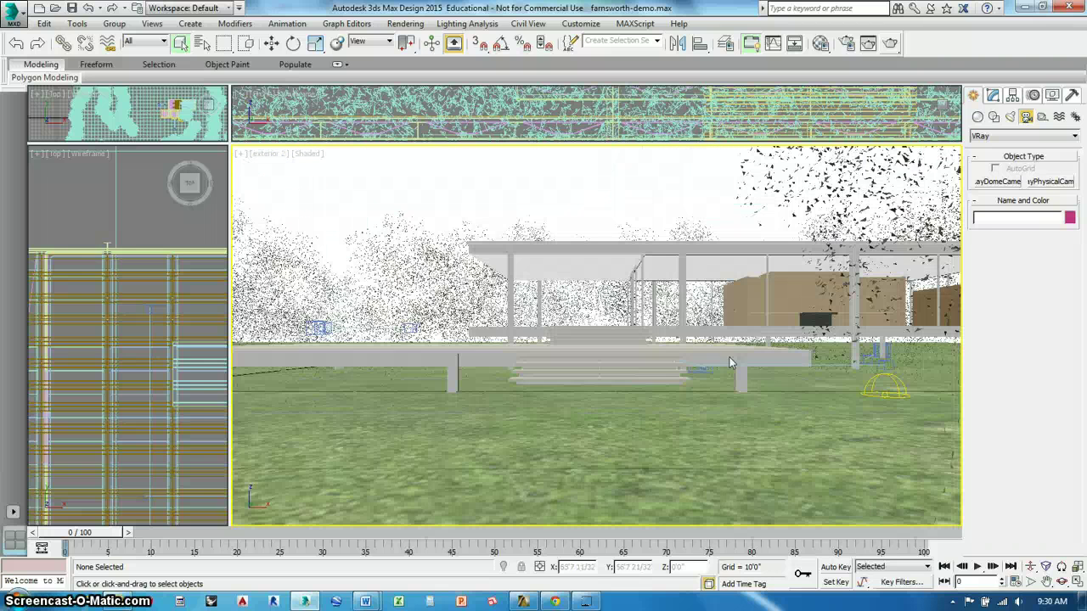
Switch the main viewport to the "exterior 3" camera and raise it so the lawn fills the foreground
click(277, 157)
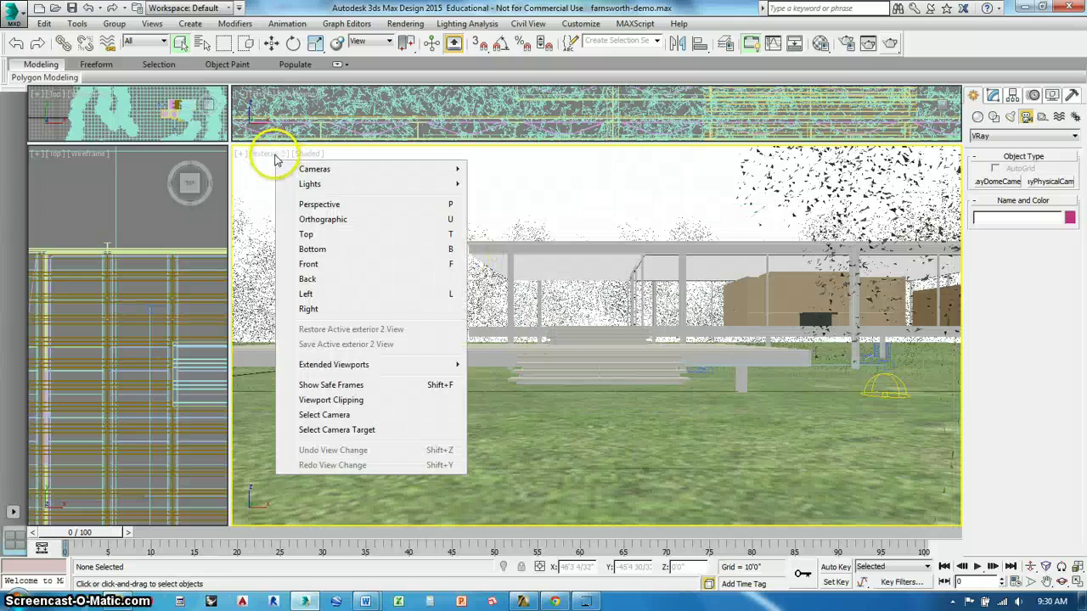
mouse_move(458, 168)
click(503, 200)
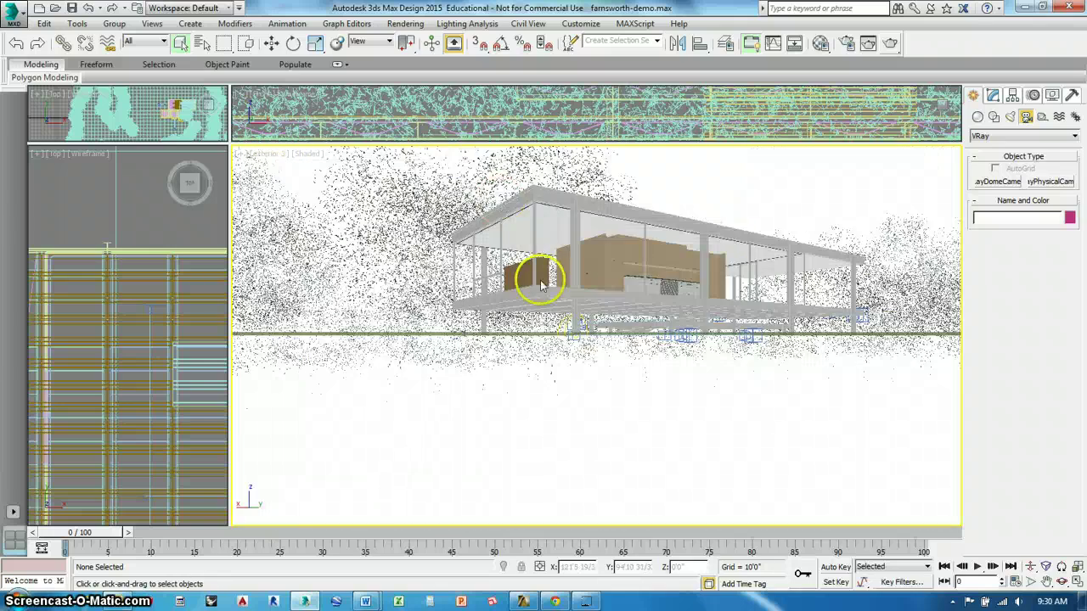
middle_drag(717, 272, 643, 321)
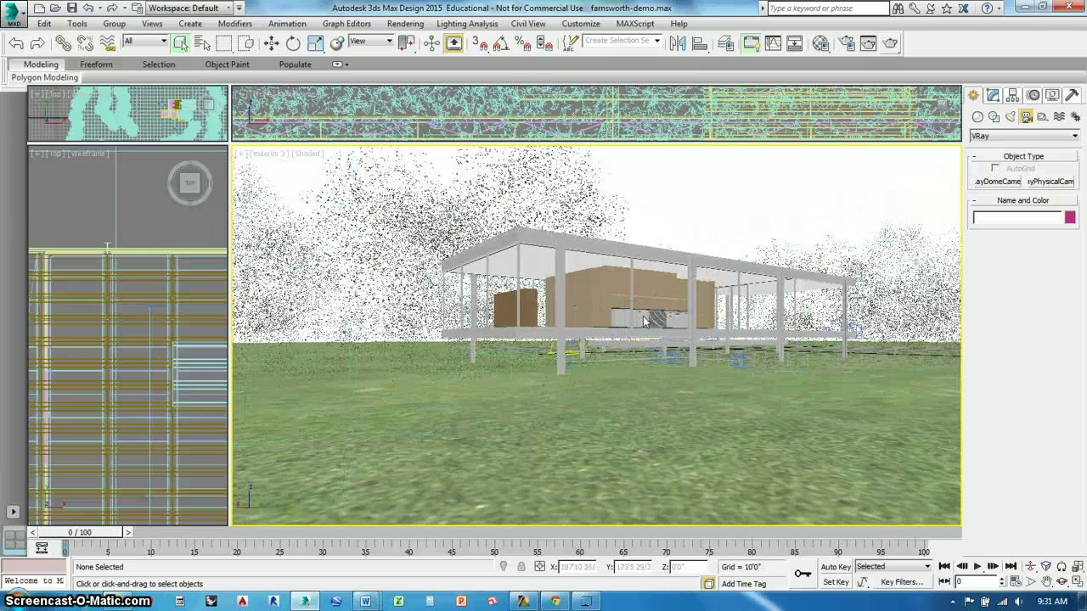
Orbit the "exterior 3" camera around to the short end of the house and dolly it slightly closer
click(1061, 582)
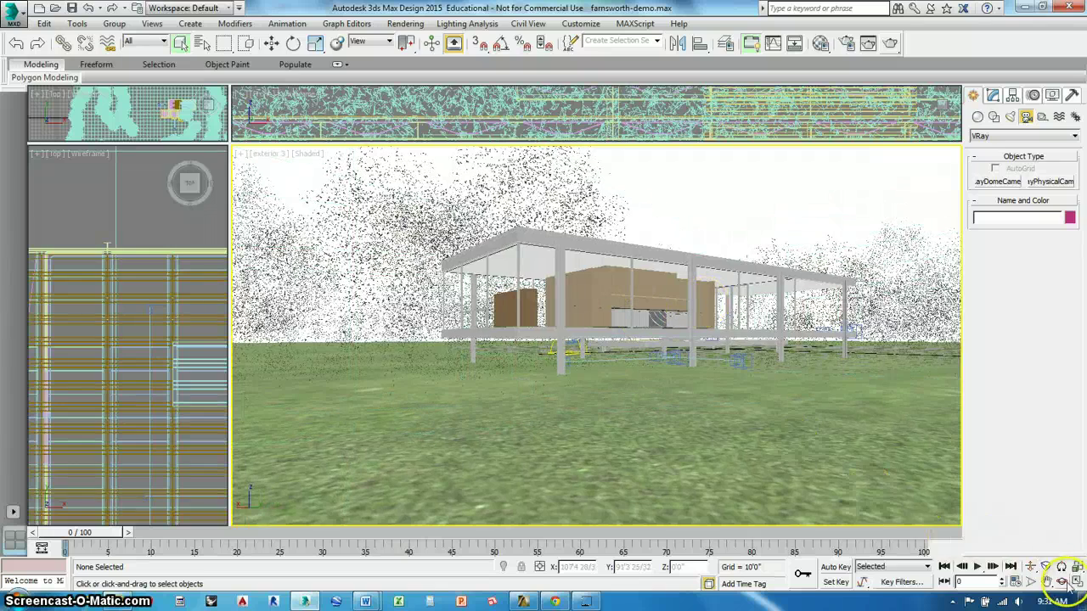
drag(776, 412, 654, 326)
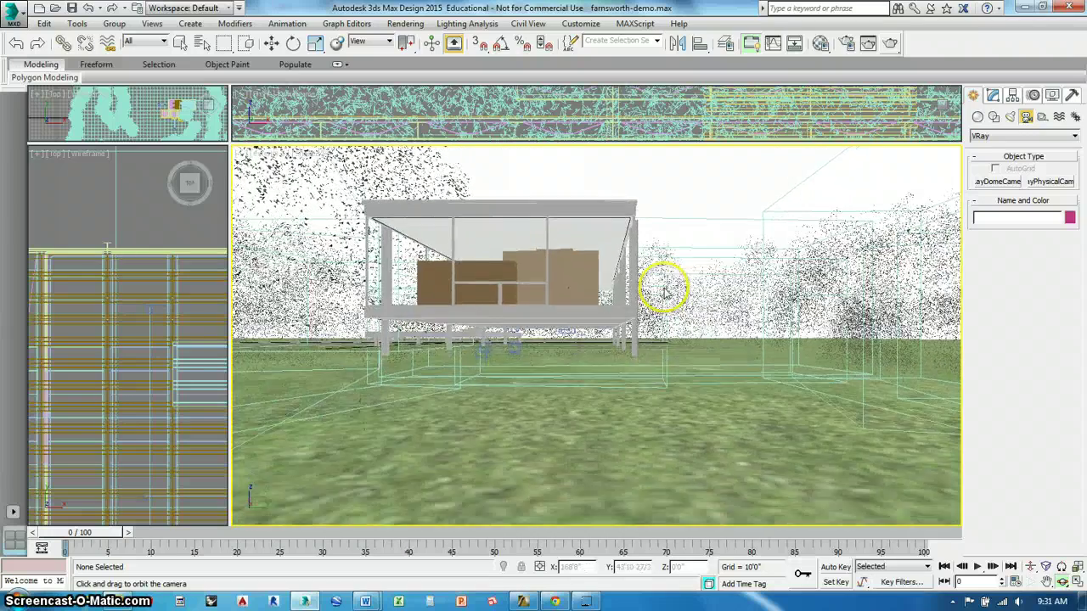
drag(664, 290, 768, 313)
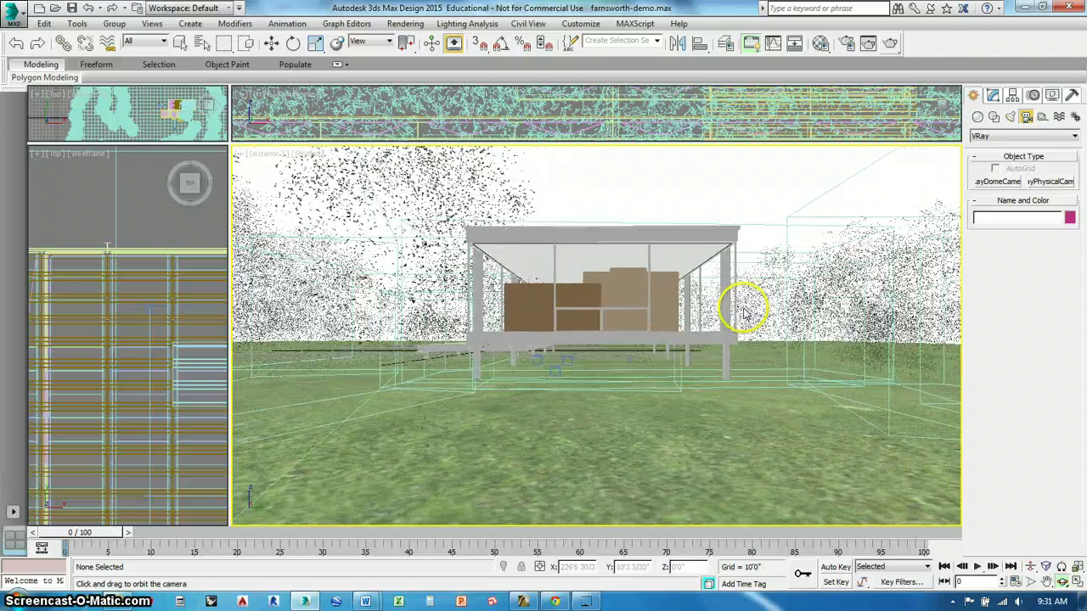
click(1029, 566)
drag(628, 340, 630, 365)
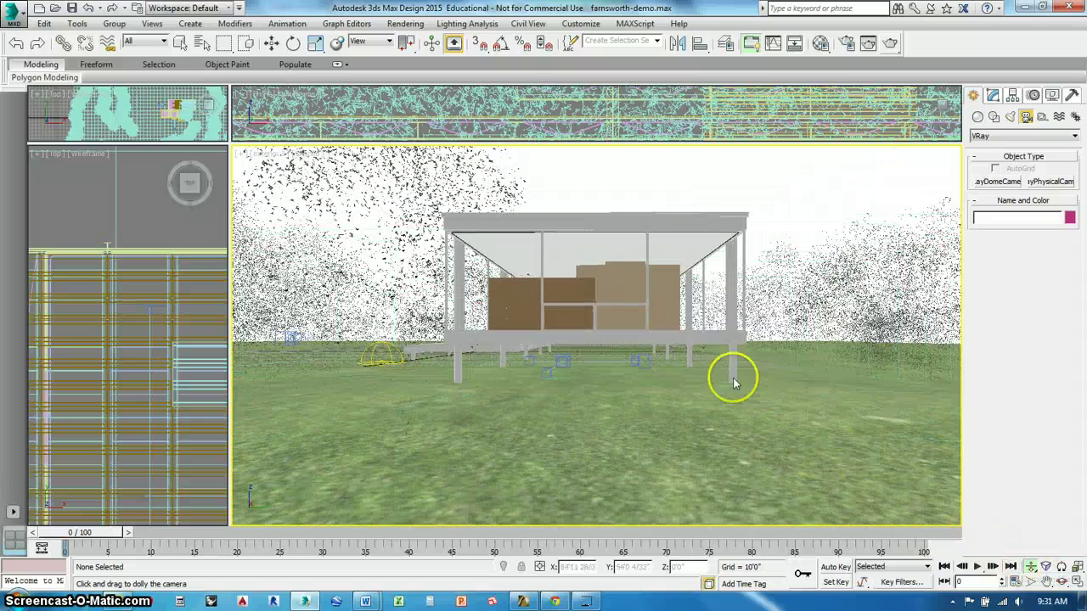
Orbit the "exterior 3" camera back to a two-sided view of the house corner and adjust its framing
click(1061, 582)
drag(677, 349, 596, 327)
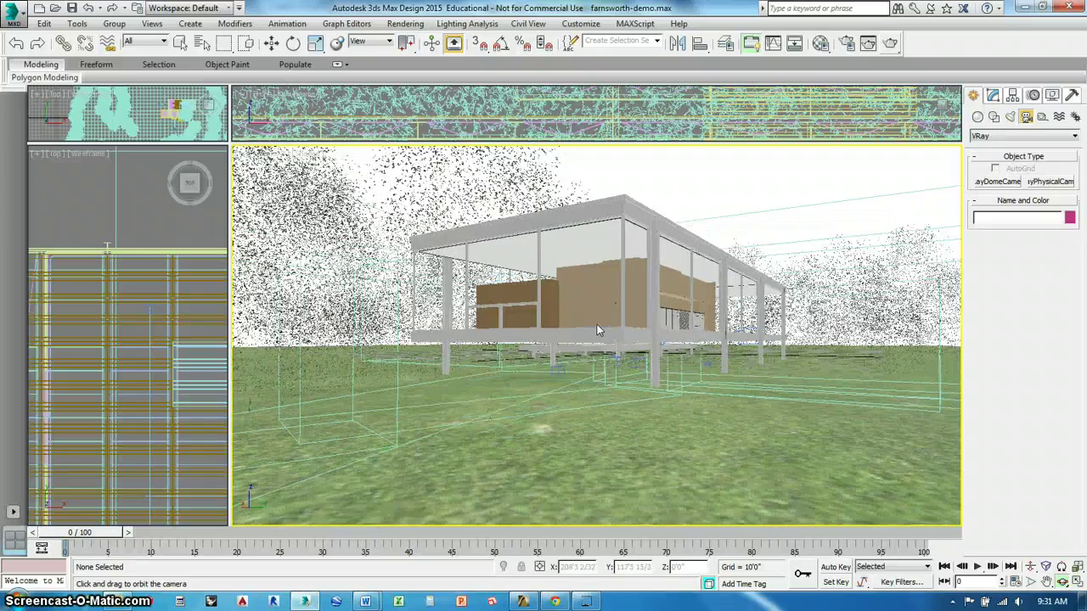
drag(596, 325, 713, 361)
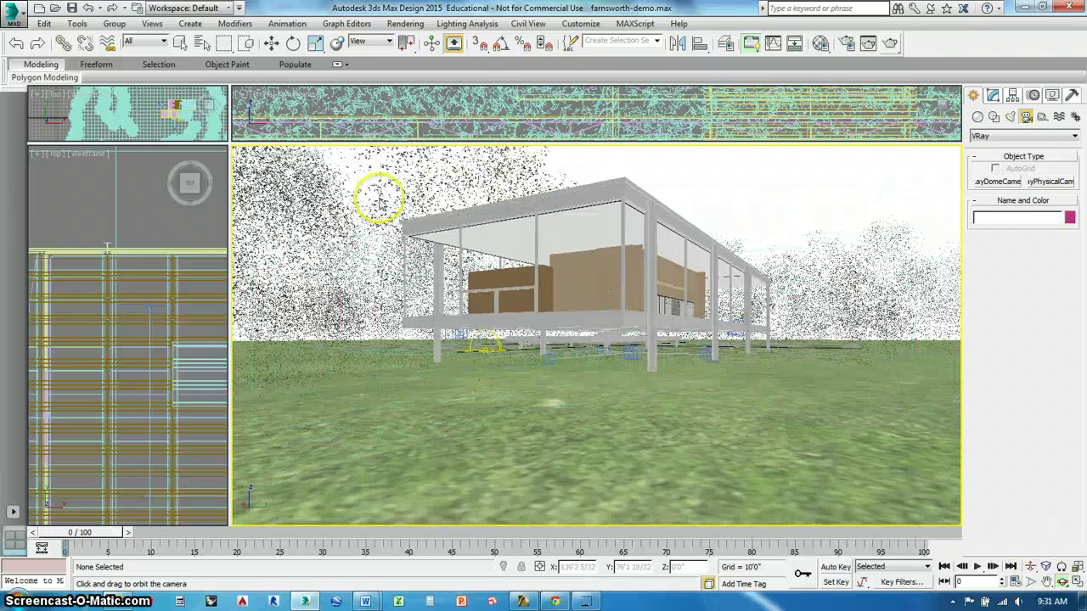
Switch the main viewport to the "interior 1" camera and raise it from below the house to above the floor
click(275, 155)
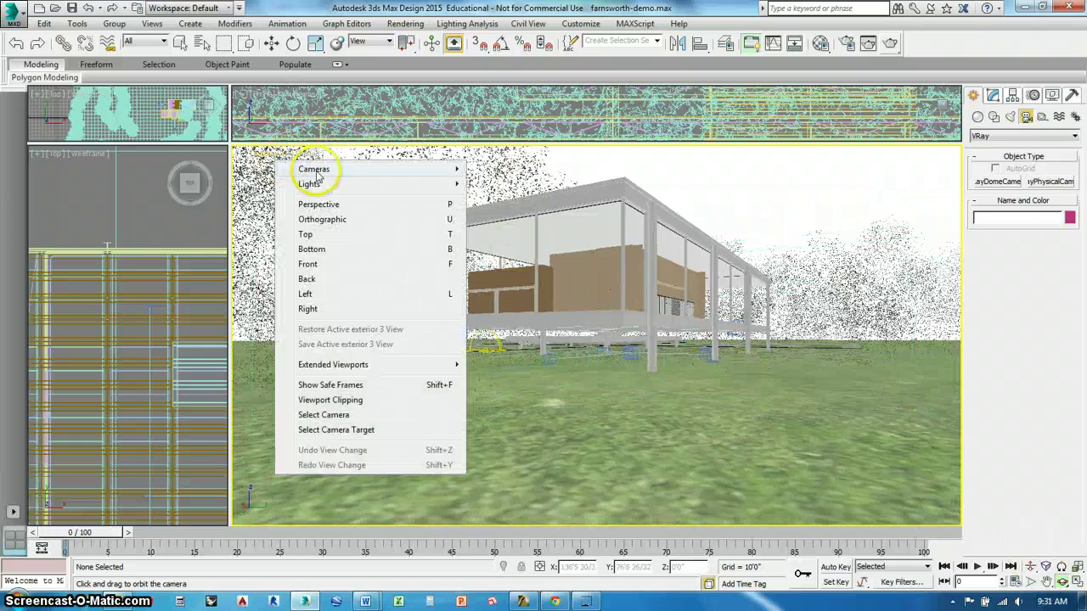
mouse_move(376, 170)
click(498, 213)
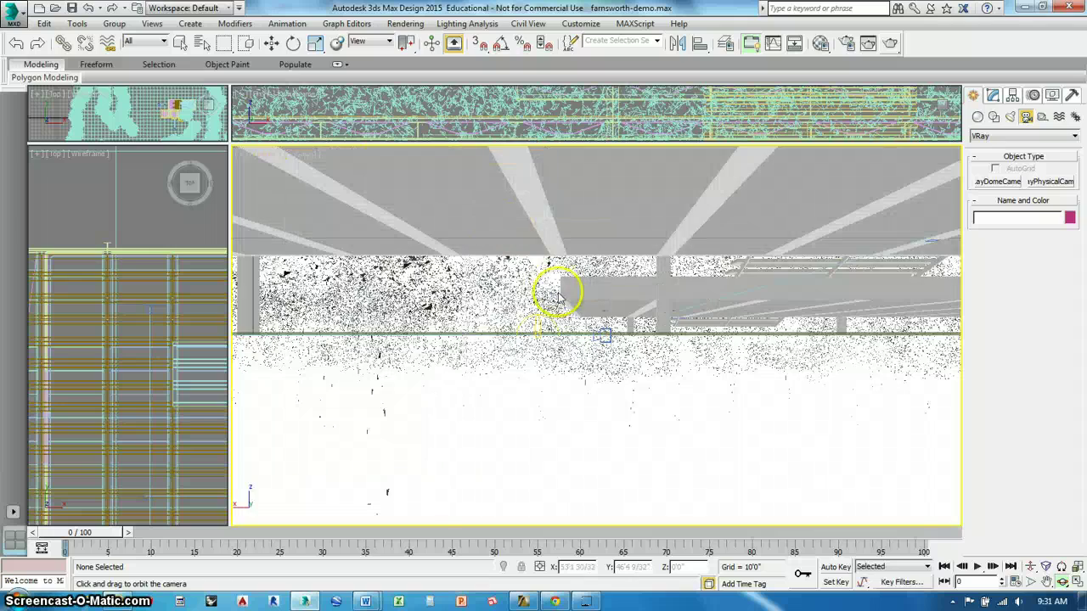
drag(599, 242, 597, 313)
drag(602, 248, 593, 317)
Dolly the "interior 1" camera back to take in more of the room and the wooden core wall
click(1030, 566)
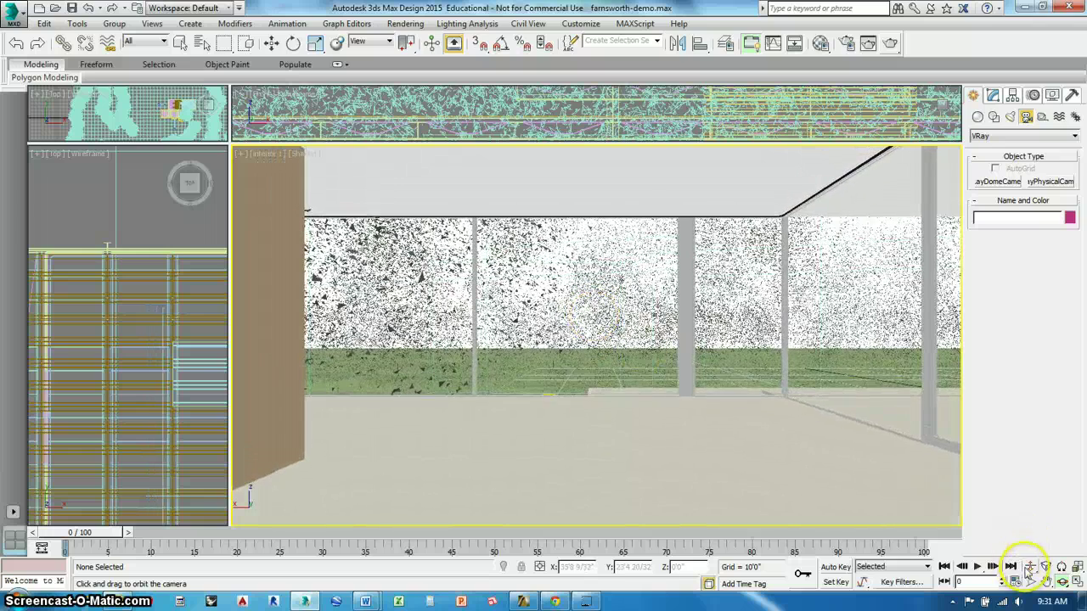
drag(659, 340, 584, 314)
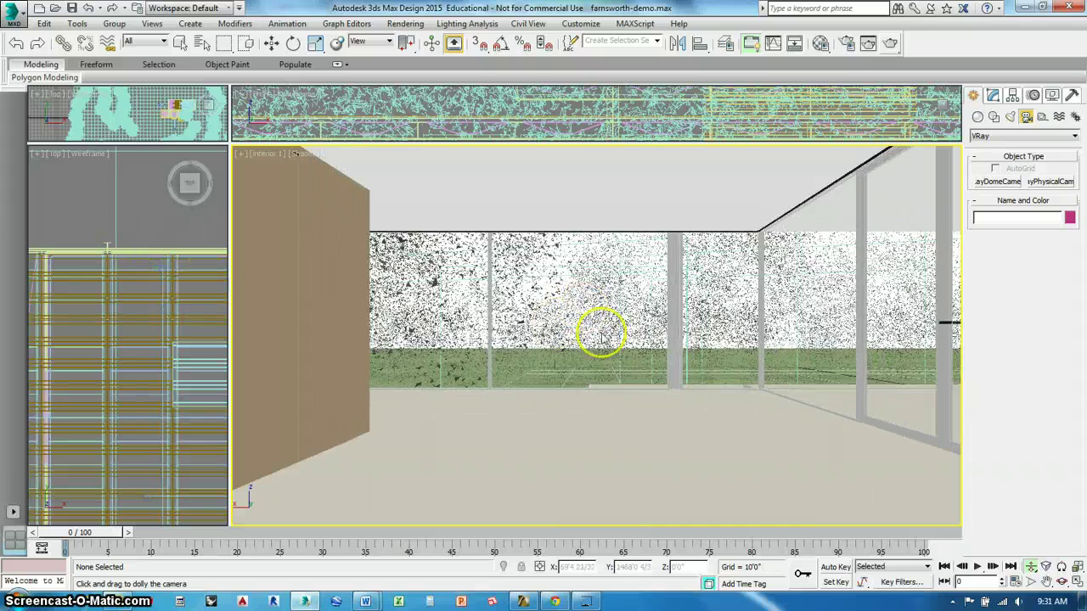
mouse_move(602, 331)
mouse_down()
mouse_move(622, 326)
mouse_move(504, 315)
mouse_move(618, 323)
mouse_up()
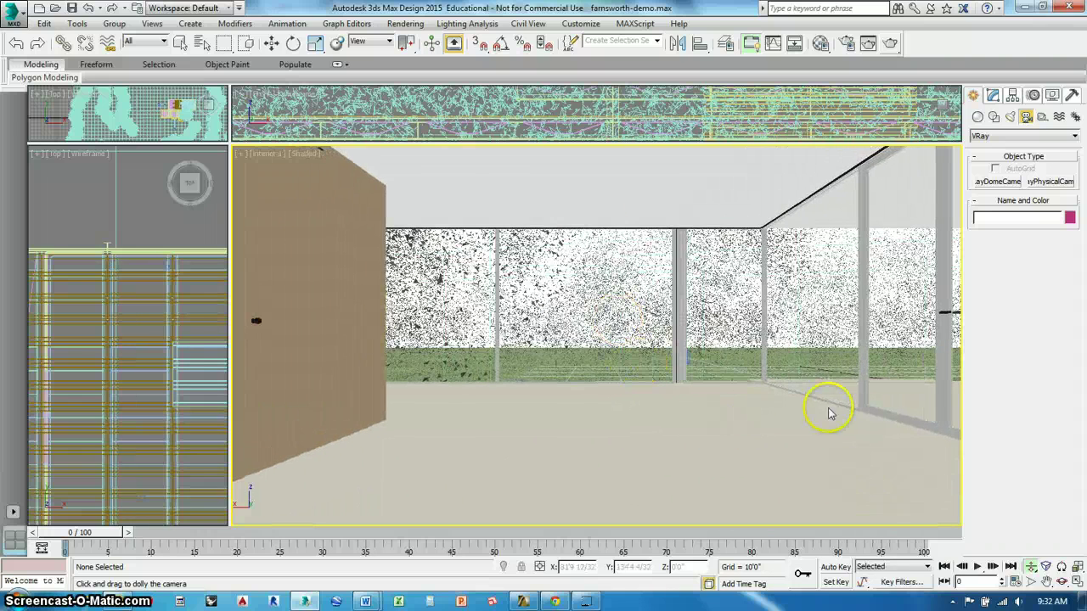
Switch the main viewport to the "interior 2" camera and reframe it above the floor, looking along the fireplace wall and glazing
click(271, 159)
mouse_move(359, 170)
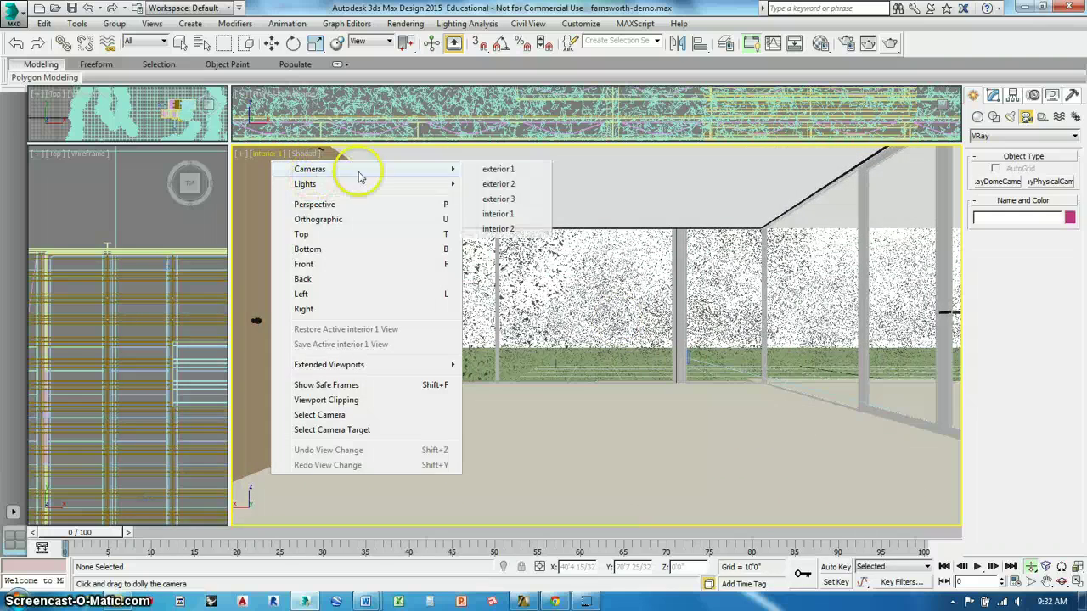
click(494, 228)
drag(512, 298, 592, 329)
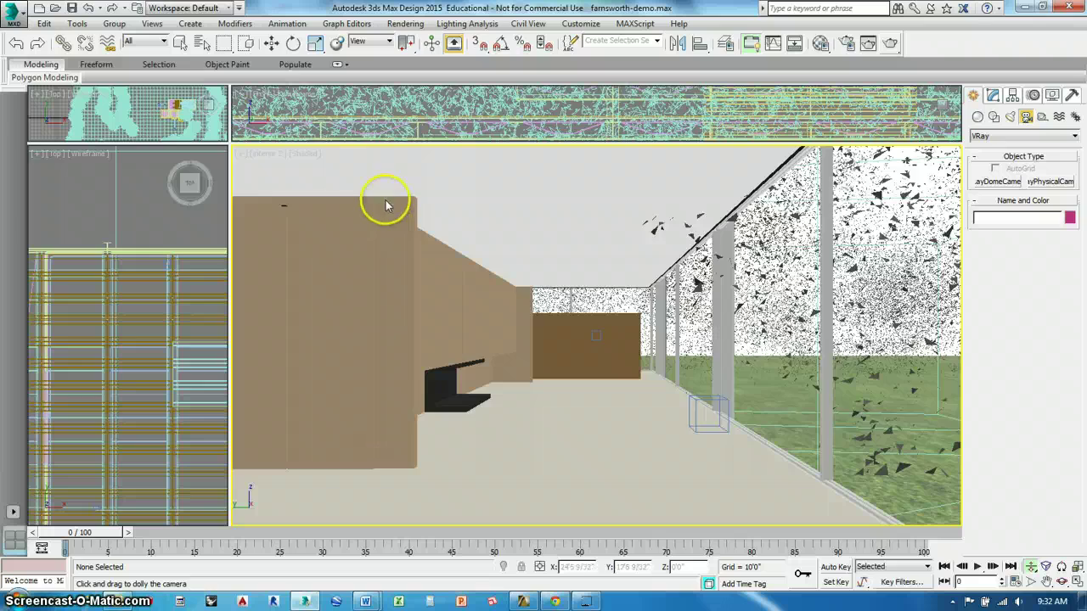
mouse_move(623, 401)
mouse_down()
mouse_move(623, 357)
mouse_move(618, 383)
mouse_move(630, 390)
mouse_move(676, 371)
mouse_up()
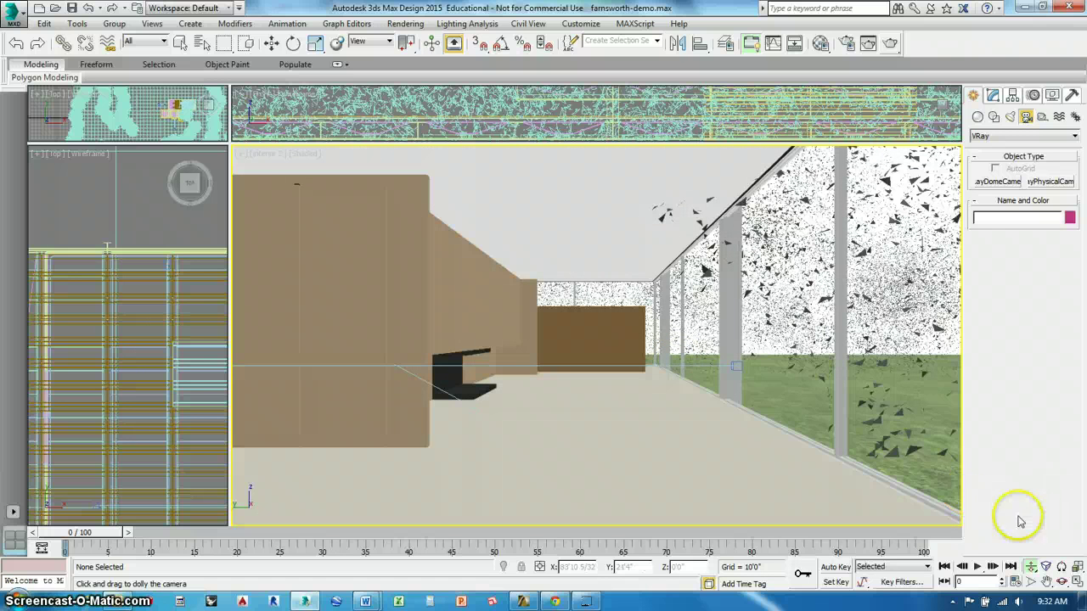
Return the main viewport to the "interior 1" camera and turn it toward the freestanding wooden cabinet
click(288, 155)
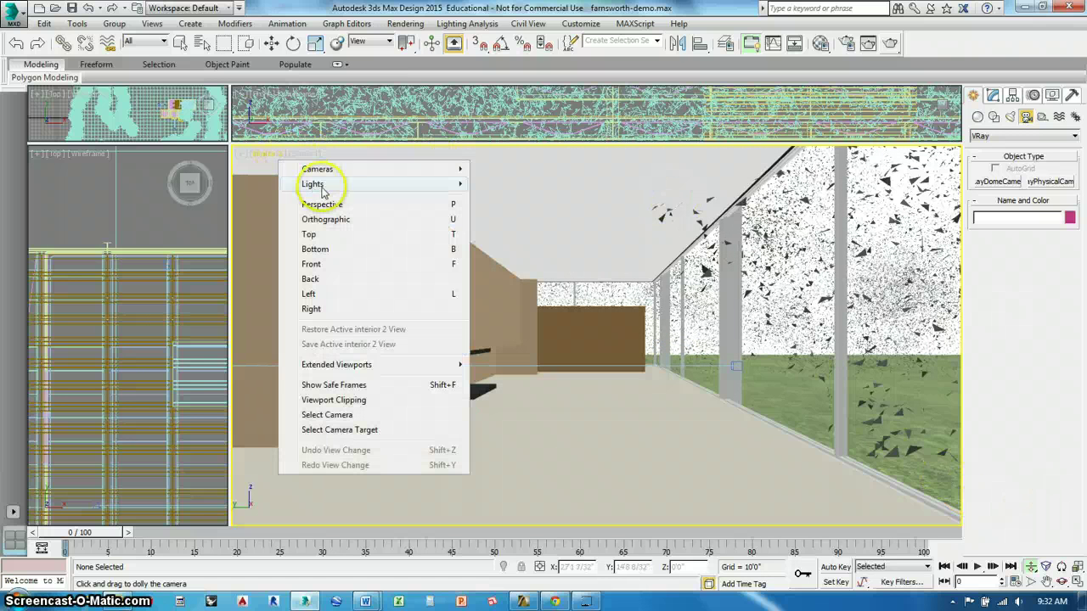
mouse_move(417, 170)
click(505, 214)
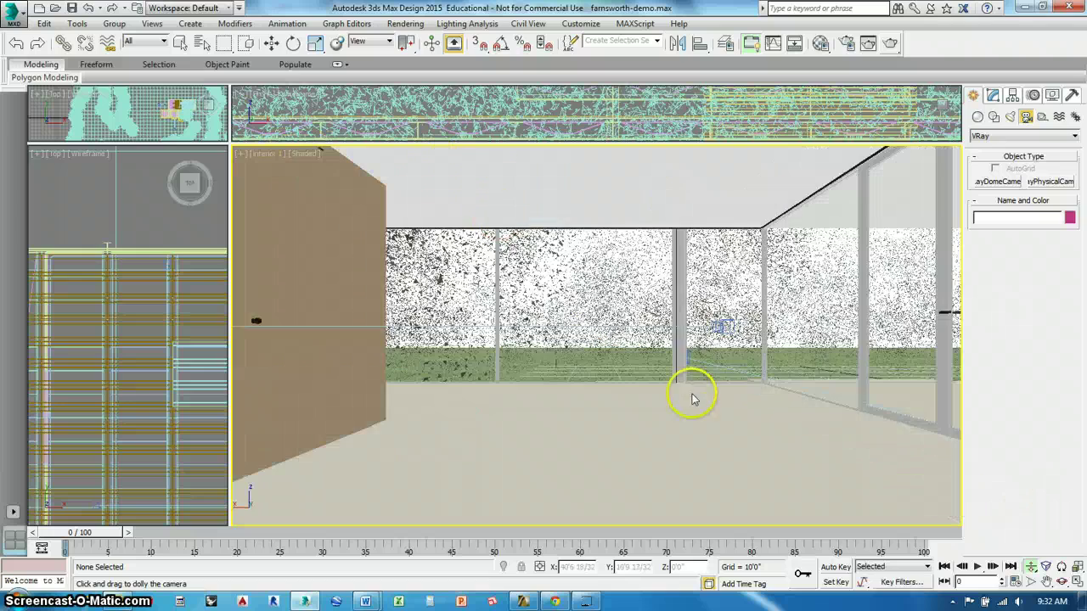
mouse_move(469, 378)
mouse_down()
mouse_move(587, 395)
mouse_move(766, 393)
mouse_move(419, 384)
mouse_move(677, 383)
mouse_move(674, 371)
mouse_move(609, 373)
mouse_move(625, 354)
mouse_move(662, 350)
mouse_move(646, 380)
mouse_up()
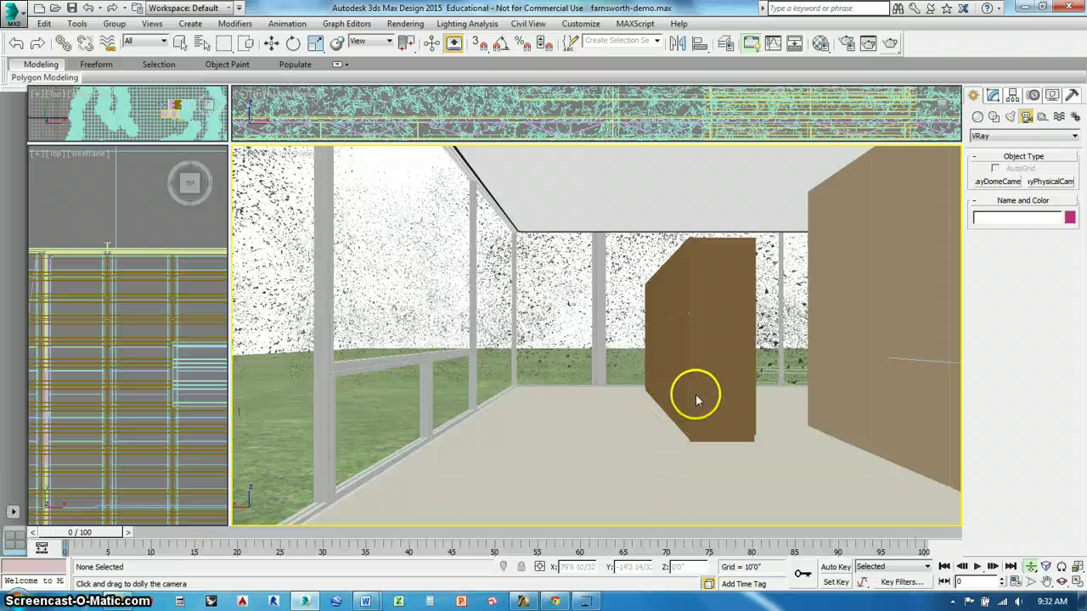
click(584, 599)
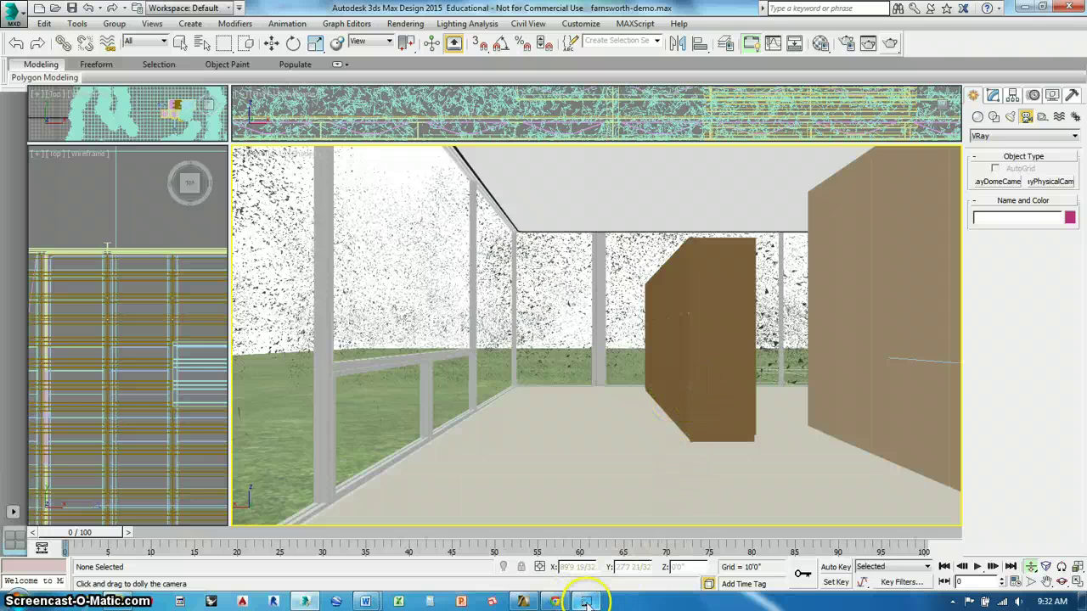